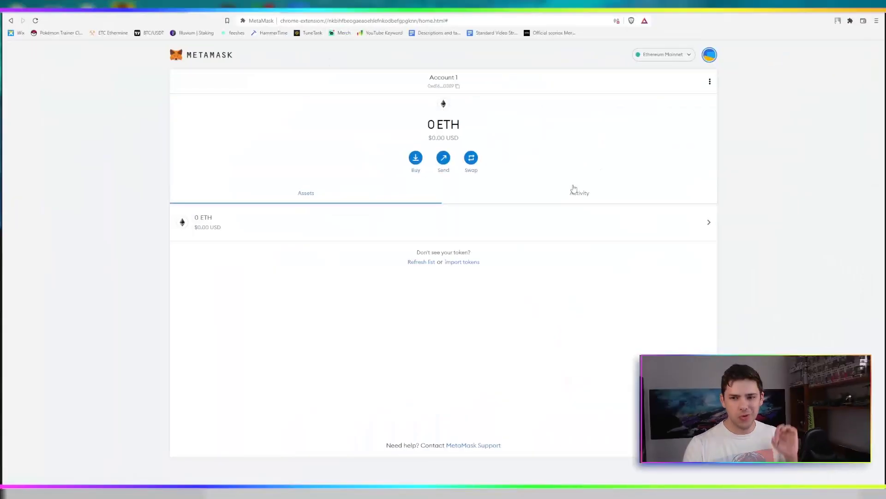
Step: Open the account options menu from Account 1's 0 ETH home view
{"action": "left_click", "coordinate": [710, 54]}
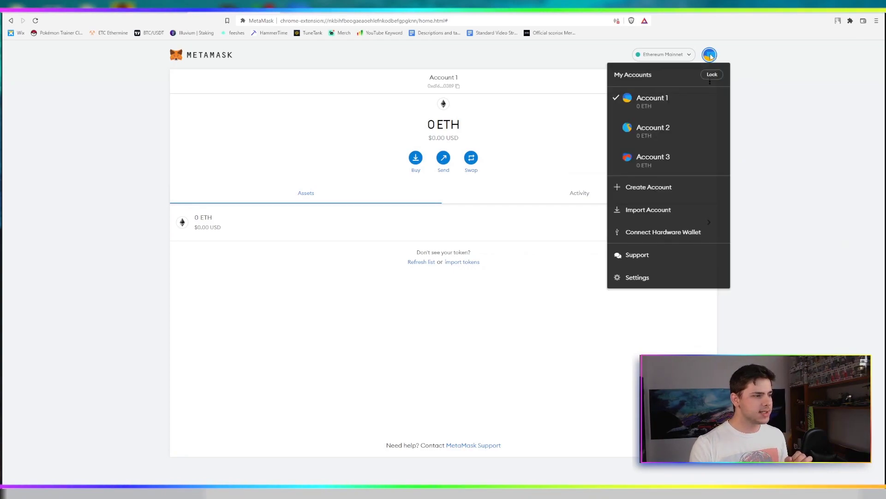
Step: Reveal the Secret Recovery Phrase under Settings > Security & Privacy by entering the wallet password
{"action": "left_click", "coordinate": [657, 280]}
{"action": "left_click", "coordinate": [217, 166]}
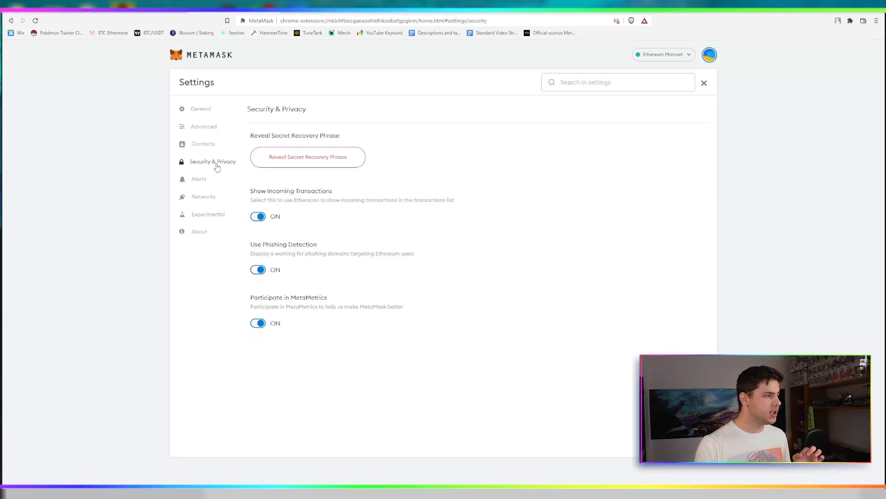
{"action": "left_click", "coordinate": [315, 160]}
{"action": "left_click", "coordinate": [415, 209]}
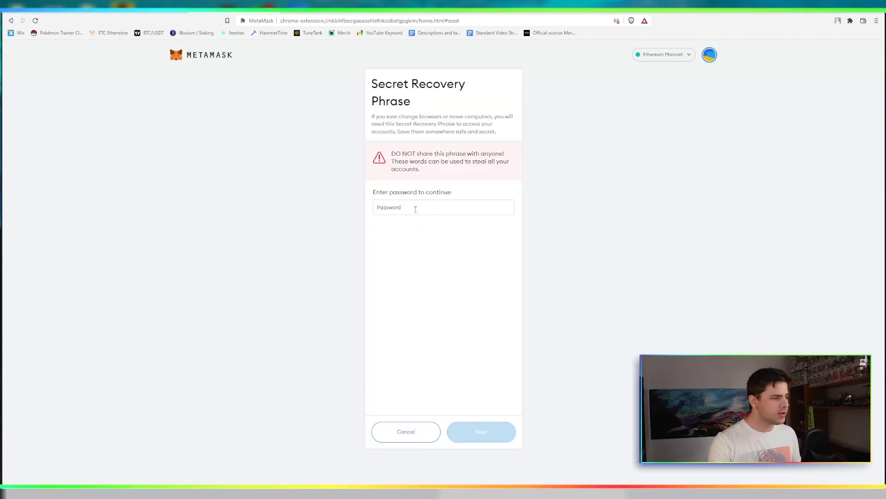
{"action": "type", "text": "••••••"}
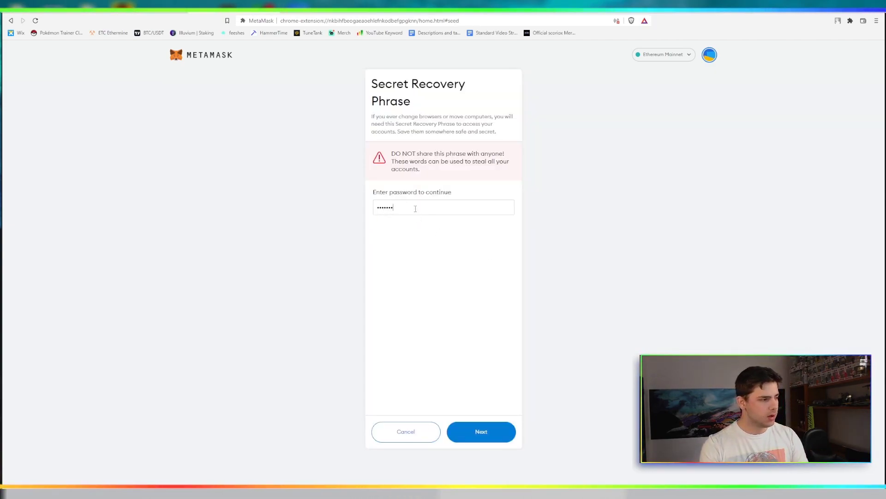
{"action": "key", "text": "BackSpace"}
{"action": "key", "text": "BackSpace"}
{"action": "key", "text": "BackSpace"}
{"action": "key", "text": "BackSpace"}
{"action": "key", "text": "BackSpace"}
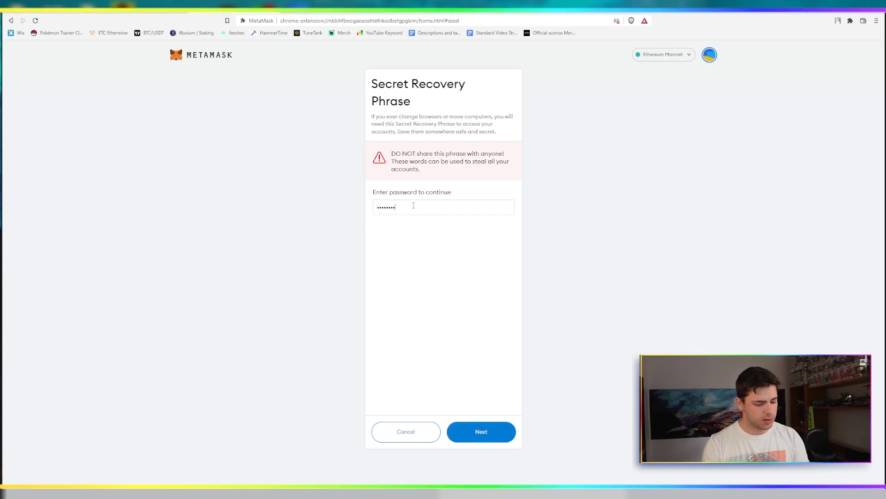
{"action": "key", "text": "Return"}
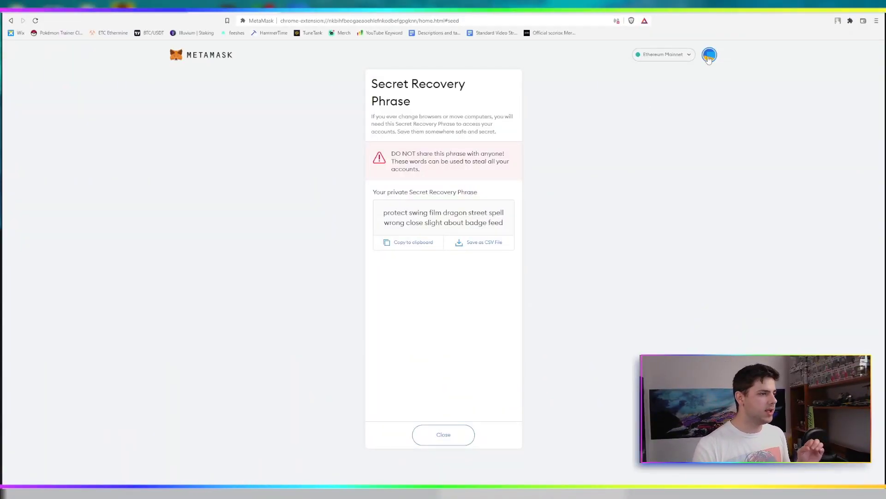
Step: Open the accounts list while the 12-word recovery phrase is displayed
{"action": "left_click", "coordinate": [709, 55]}
Step: Close the recovery phrase and add Account 1's address to the ledger live notes
{"action": "left_click", "coordinate": [594, 103]}
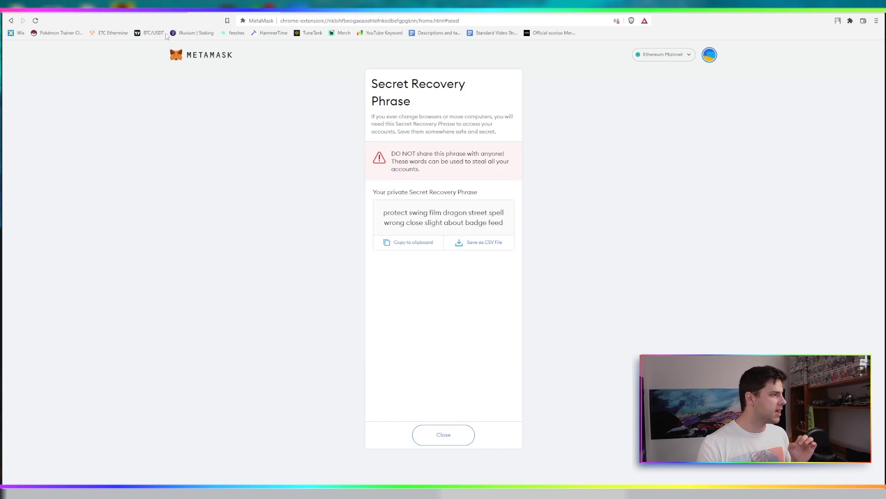
{"action": "left_click", "coordinate": [460, 431]}
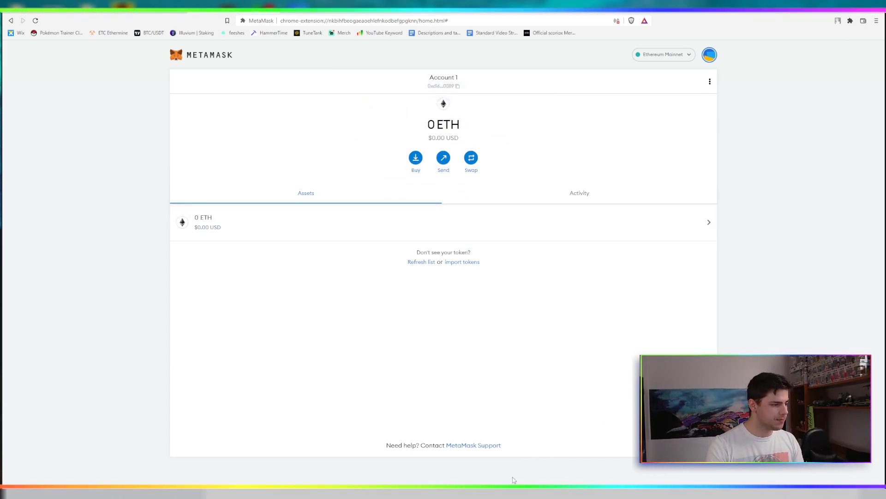
{"action": "key", "text": "alt+Tab"}
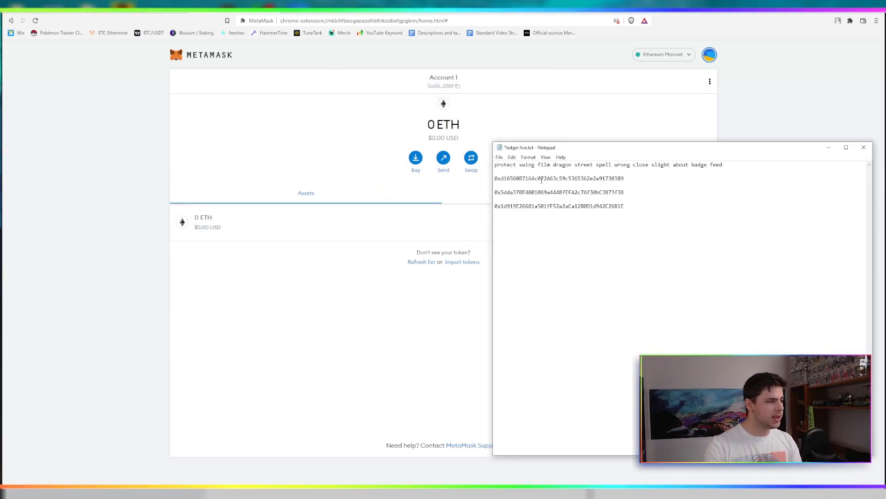
{"action": "key", "text": "Return"}
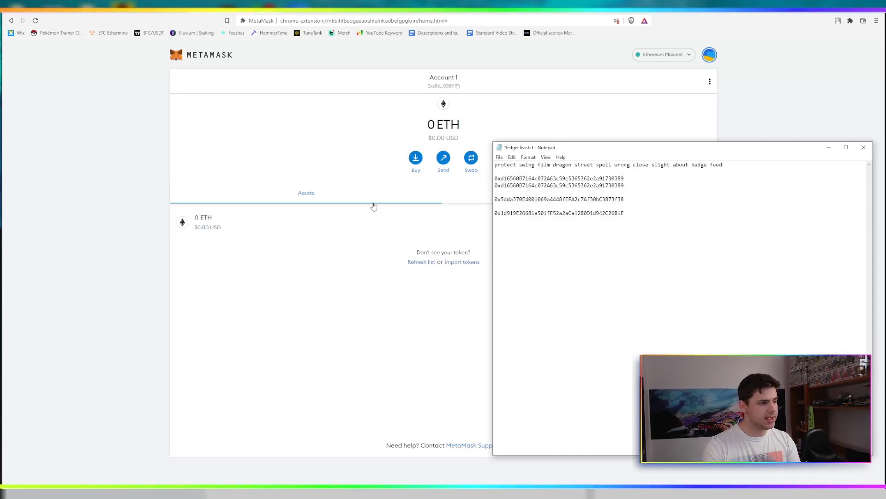
{"action": "key", "text": "alt+Tab"}
Step: Switch to Account 2 and compare its address with the notes
{"action": "left_click", "coordinate": [708, 57]}
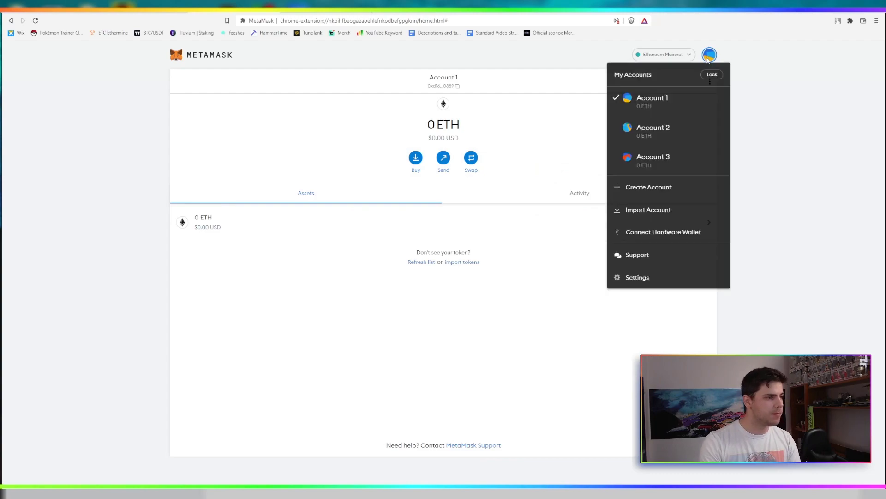
{"action": "left_click", "coordinate": [682, 129]}
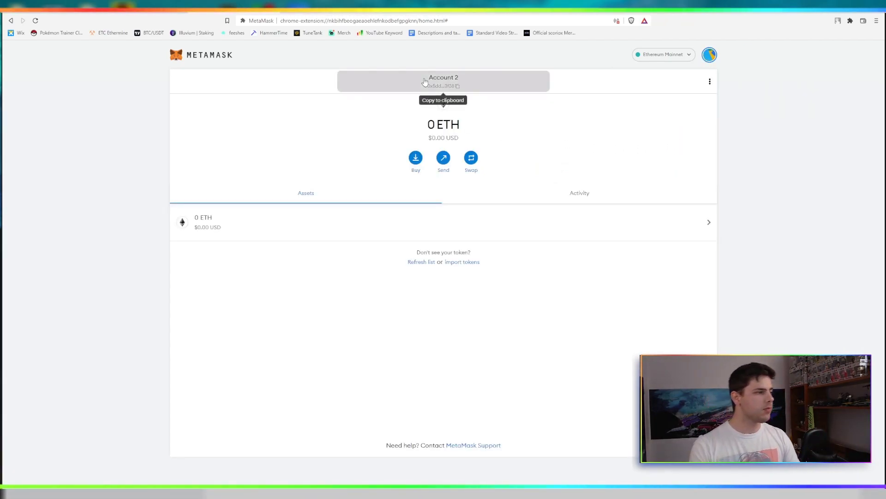
{"action": "key", "text": "alt+Tab"}
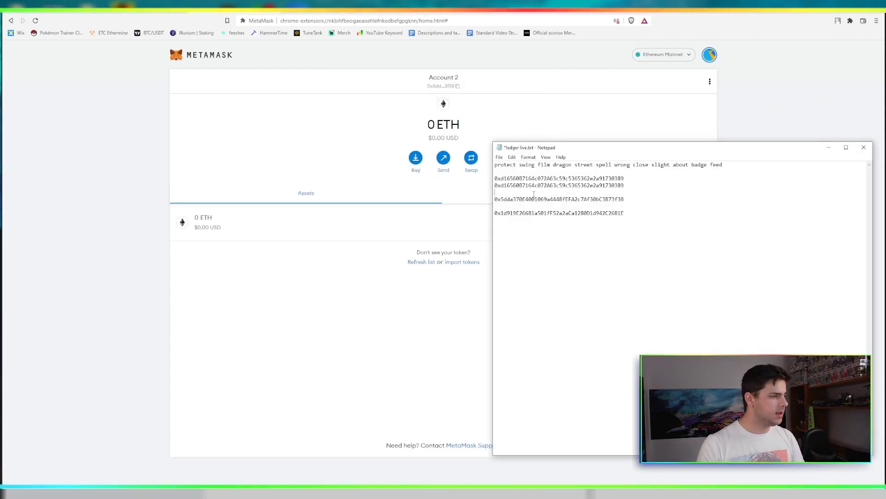
{"action": "left_click", "coordinate": [326, 368]}
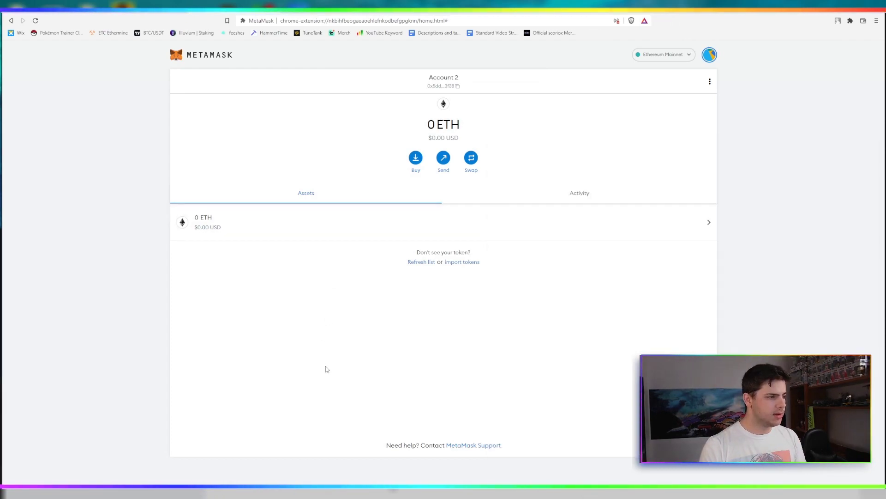
Step: Switch to Account 3 and compare its address against the six listed address lines
{"action": "left_click", "coordinate": [710, 54]}
{"action": "left_click", "coordinate": [665, 157]}
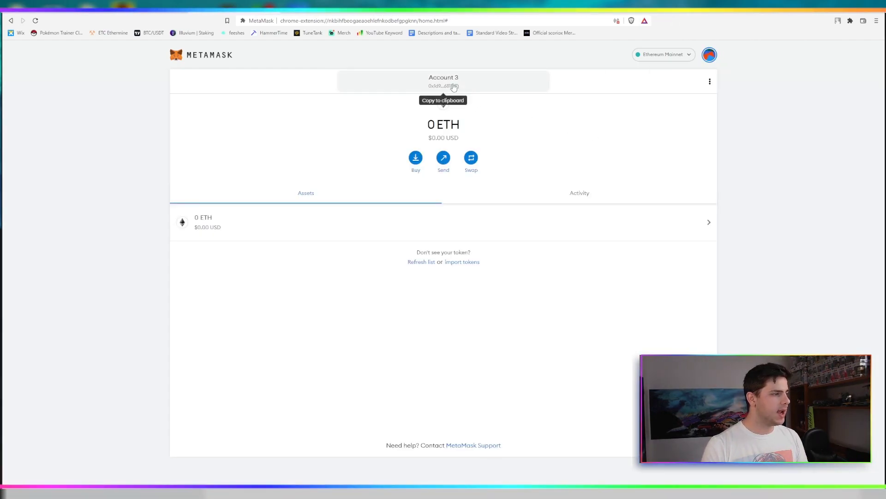
{"action": "key", "text": "alt+Tab"}
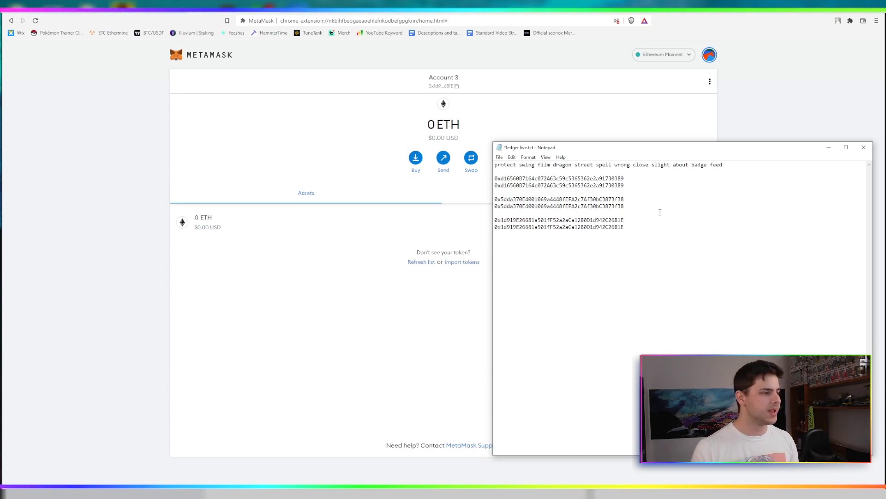
{"action": "left_click_drag", "start_coordinate": [628, 228], "coordinate": [495, 178]}
{"action": "left_click_drag", "start_coordinate": [581, 227], "coordinate": [585, 226]}
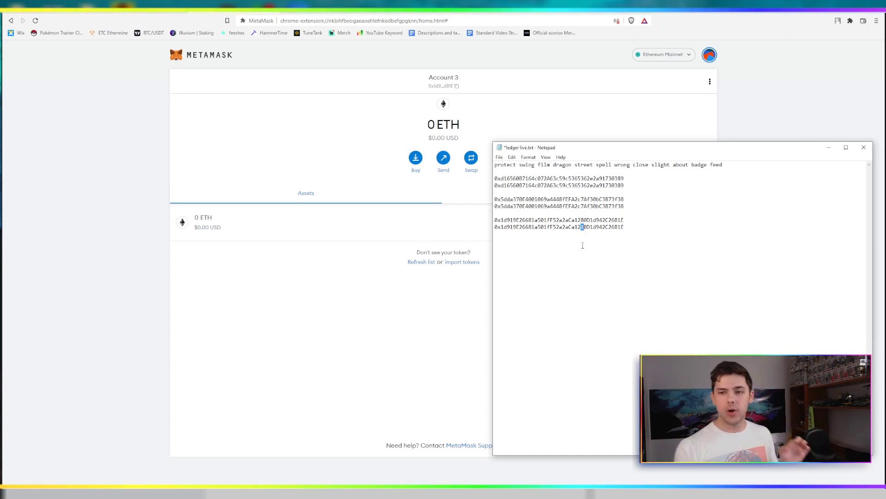
{"action": "left_click", "coordinate": [371, 123]}
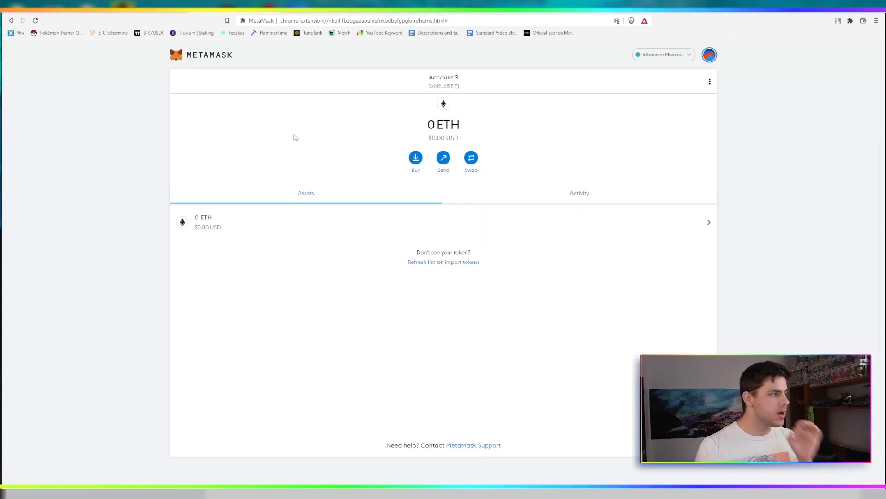
Step: Check the extensions panel, then view Account 3's Activity and Assets to confirm no transactions
{"action": "left_click", "coordinate": [849, 23]}
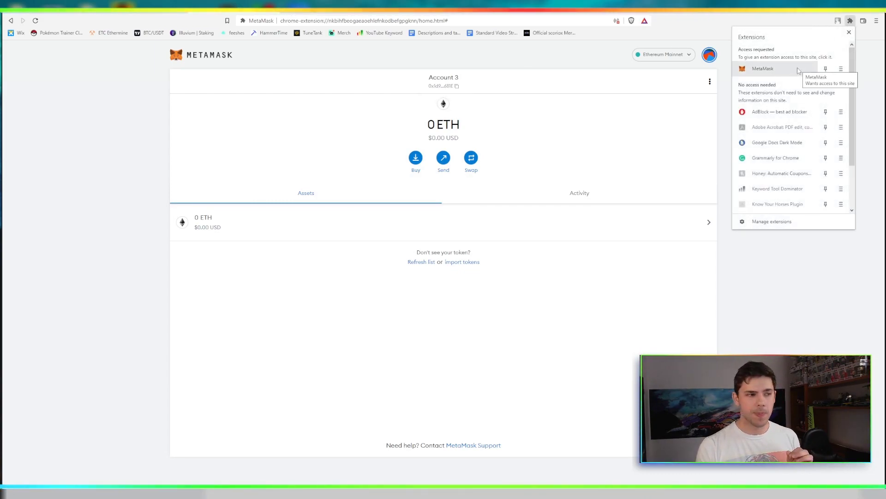
{"action": "left_click", "coordinate": [678, 194]}
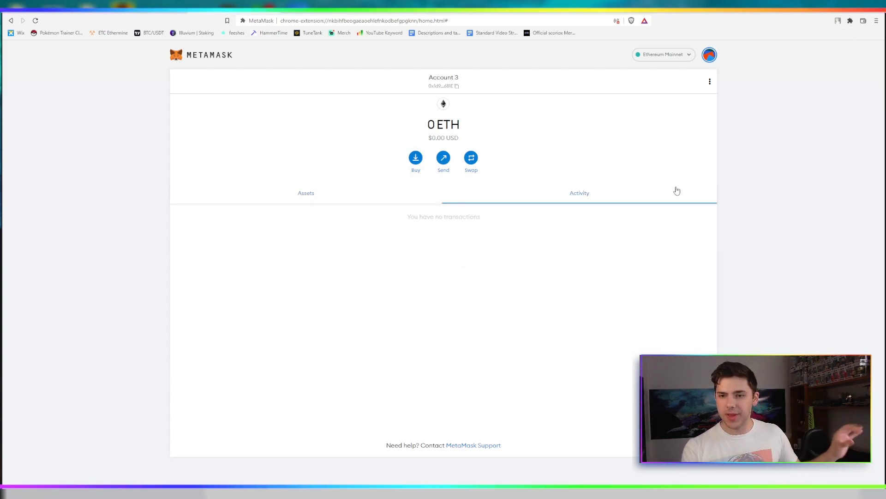
{"action": "left_click", "coordinate": [319, 194]}
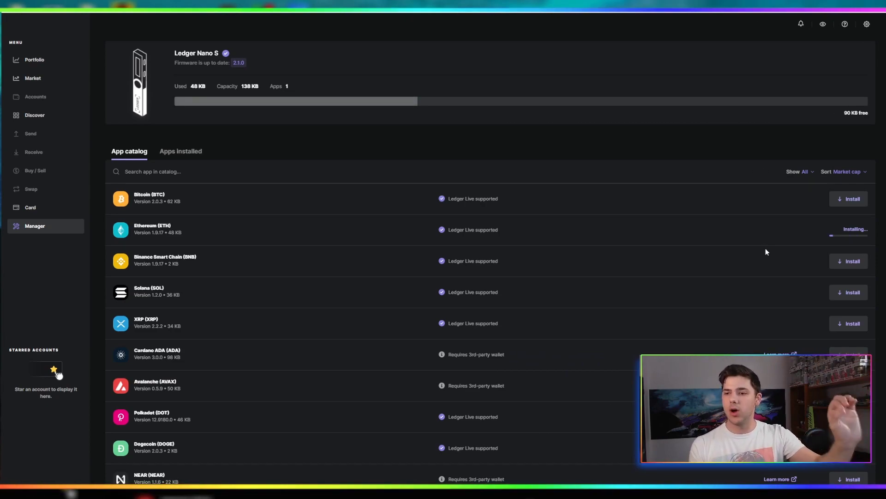
Step: Let the Ethereum app finish installing in Ledger Live's Manager, then return to MetaMask in Brave
{"action": "scroll", "coordinate": [730, 284], "scroll_direction": "down", "scroll_amount": 3}
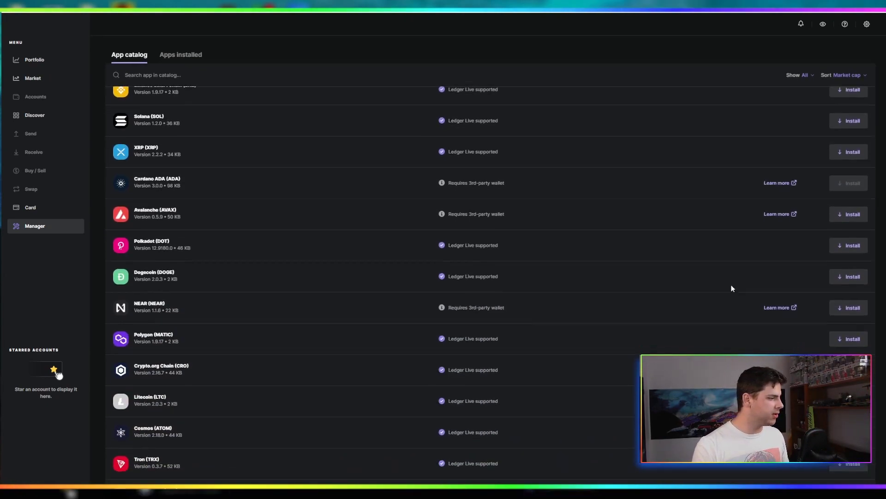
{"action": "scroll", "coordinate": [731, 288], "scroll_direction": "down", "scroll_amount": 1}
{"action": "scroll", "coordinate": [647, 271], "scroll_direction": "up", "scroll_amount": 5}
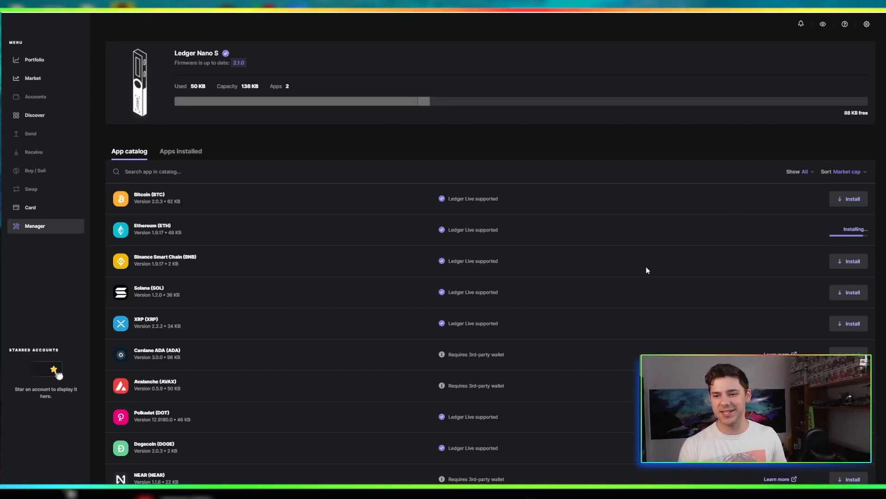
{"action": "scroll", "coordinate": [595, 310], "scroll_direction": "down", "scroll_amount": 5}
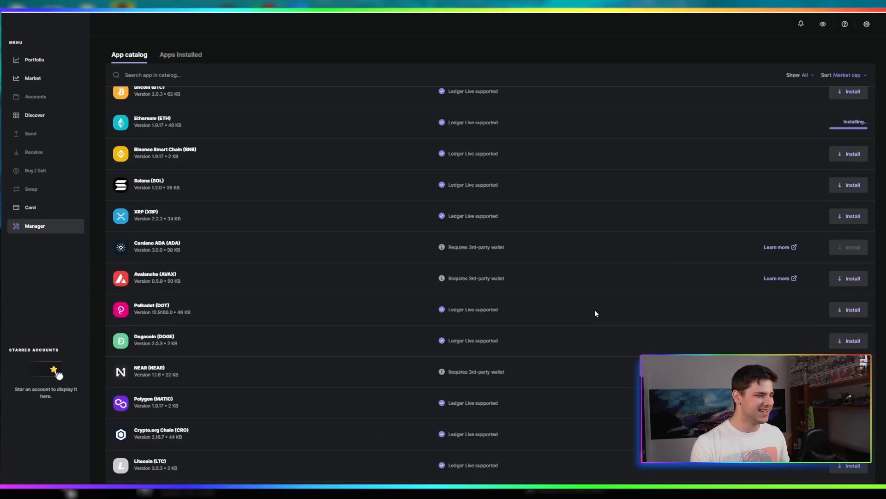
{"action": "scroll", "coordinate": [608, 309], "scroll_direction": "up", "scroll_amount": 5}
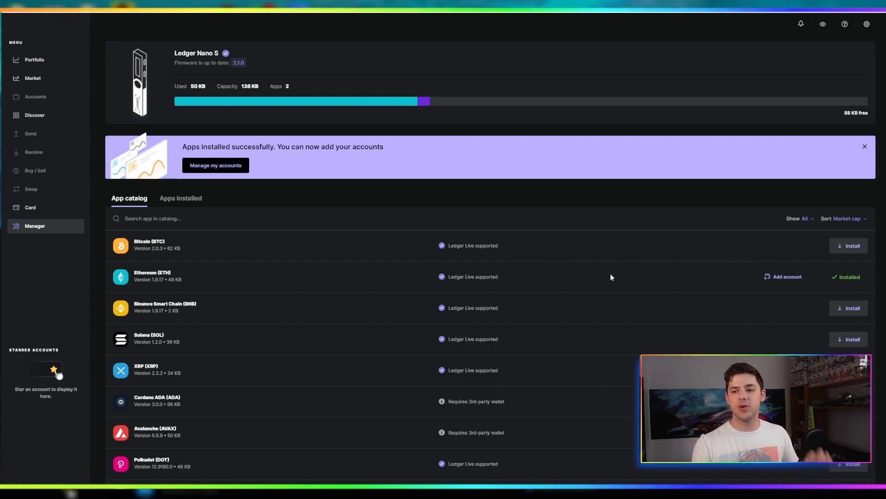
{"action": "scroll", "coordinate": [611, 278], "scroll_direction": "down", "scroll_amount": 7}
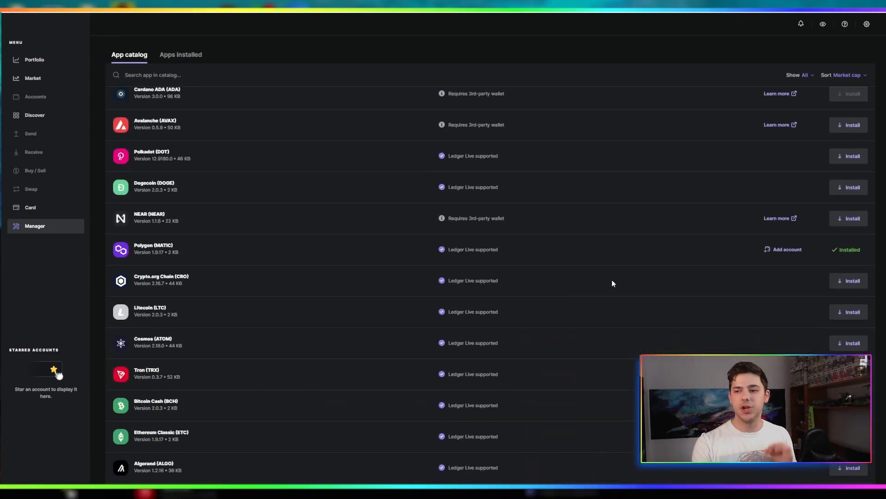
{"action": "scroll", "coordinate": [612, 281], "scroll_direction": "up", "scroll_amount": 7}
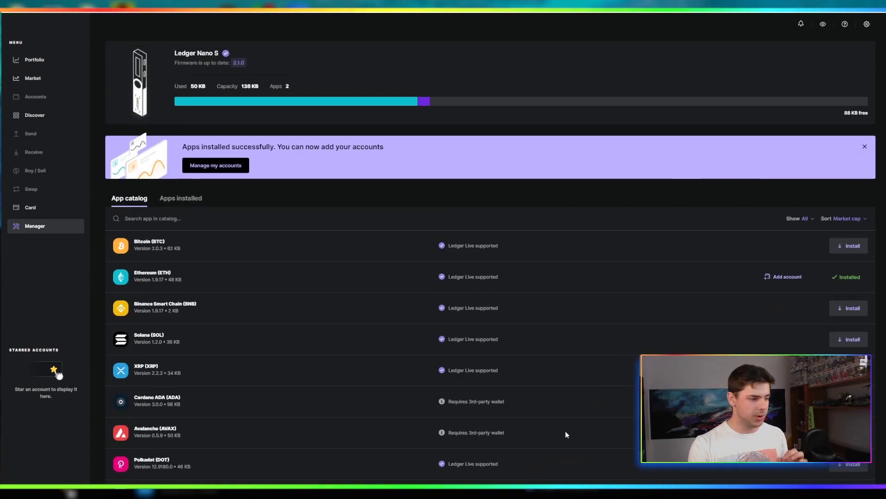
{"action": "key", "text": "alt+Tab"}
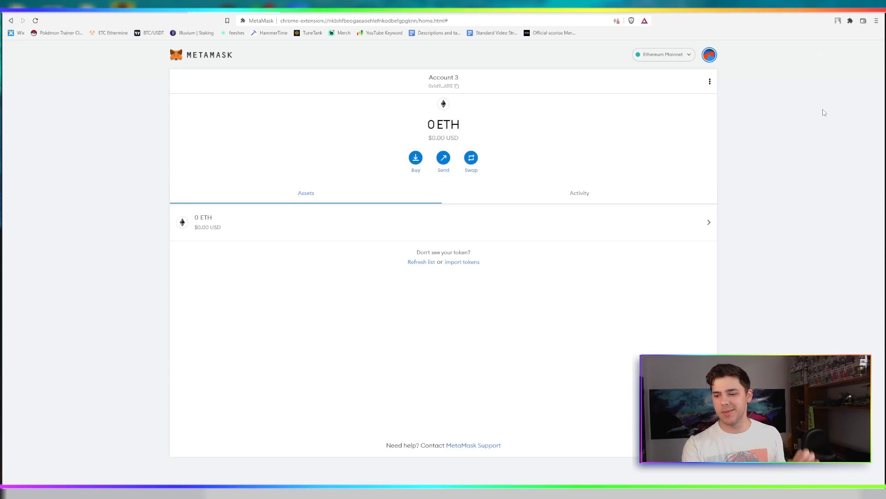
Step: Remove the MetaMask extension from Brave through the Extensions menu
{"action": "left_click", "coordinate": [850, 22]}
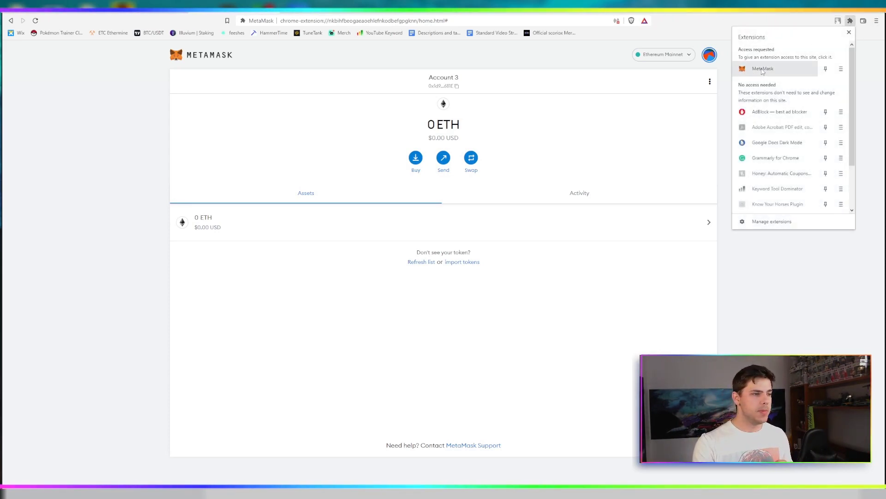
{"action": "left_click", "coordinate": [841, 70]}
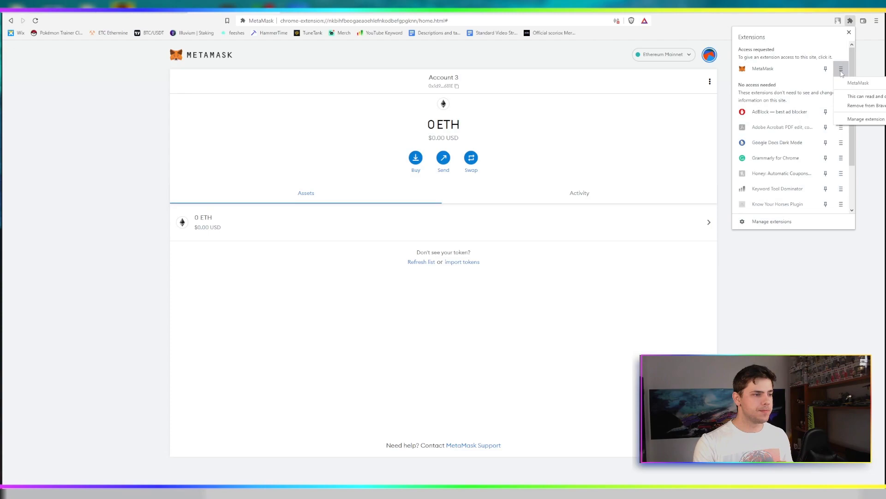
{"action": "left_click", "coordinate": [857, 105]}
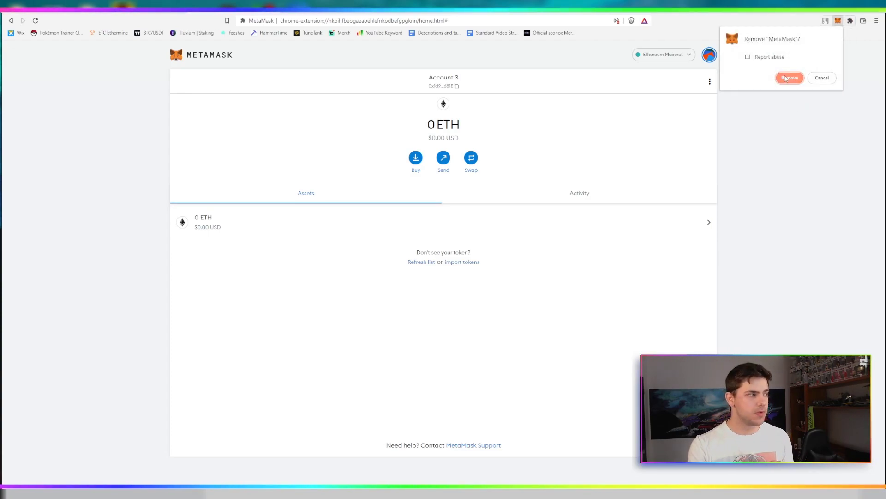
{"action": "left_click", "coordinate": [789, 78]}
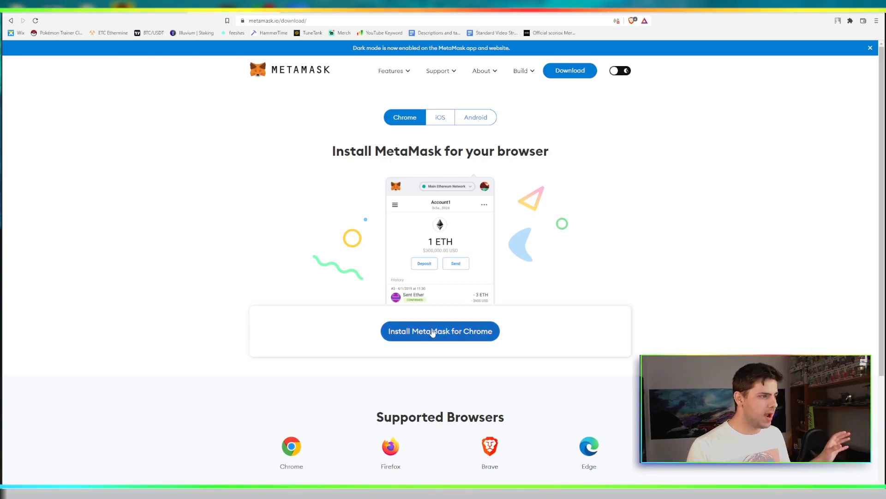
Step: Reinstall MetaMask from its Chrome Web Store page with Add to Brave
{"action": "left_click", "coordinate": [431, 333]}
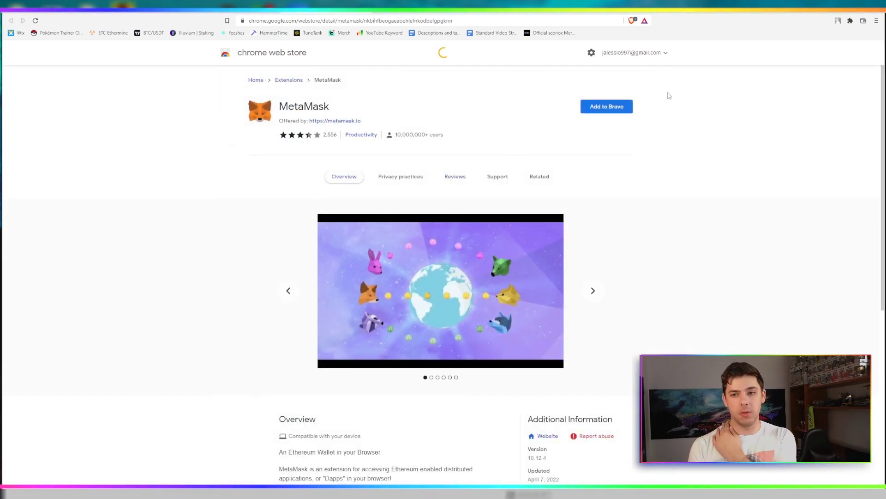
{"action": "left_click", "coordinate": [611, 108]}
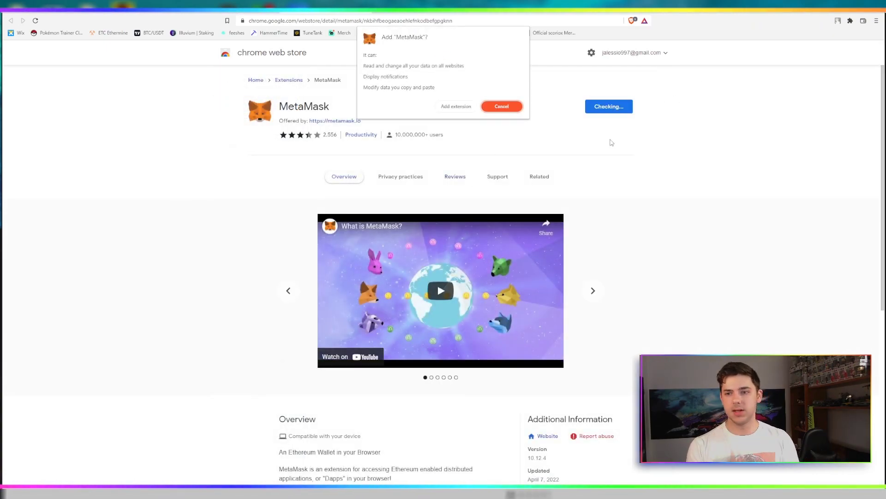
{"action": "left_click", "coordinate": [451, 107]}
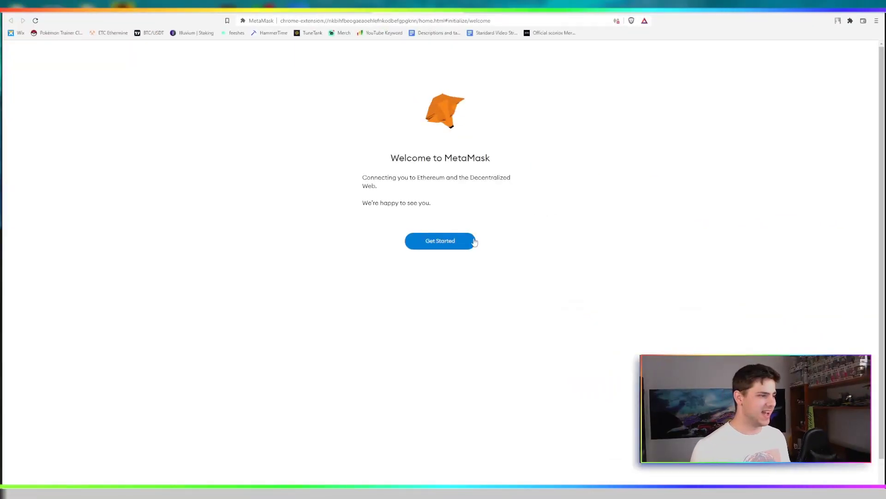
Step: Create a new wallet: agree to usage data, set a password and accept the Terms of Use
{"action": "left_click", "coordinate": [475, 241]}
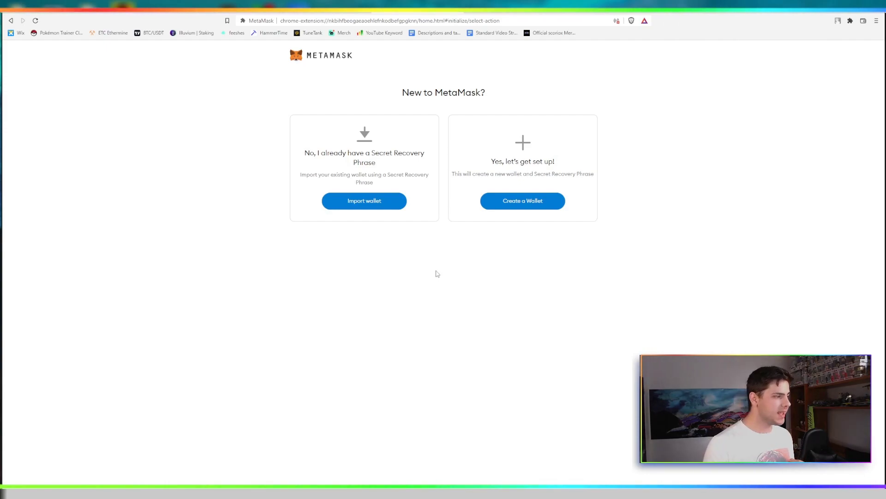
{"action": "left_click", "coordinate": [521, 201]}
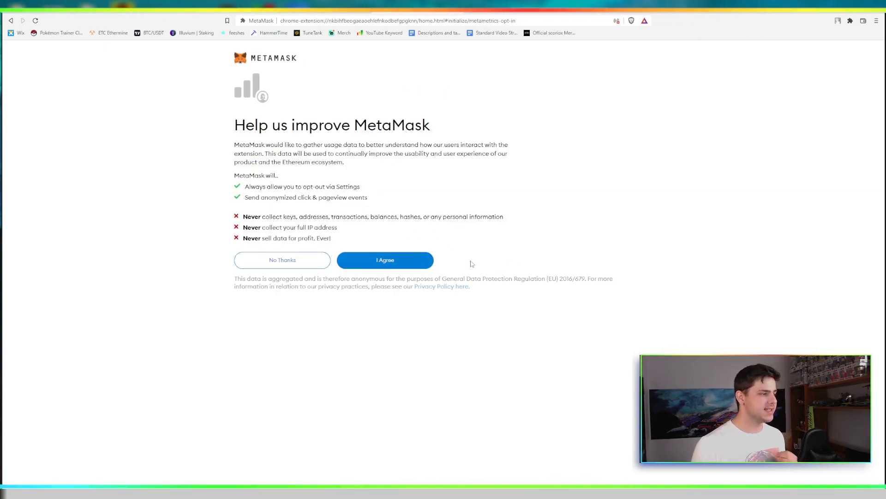
{"action": "left_click", "coordinate": [414, 260]}
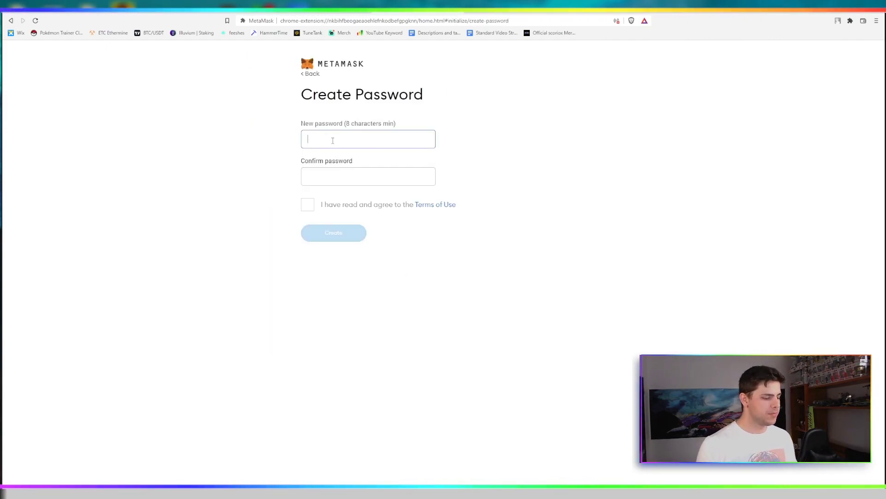
{"action": "type", "text": "••"}
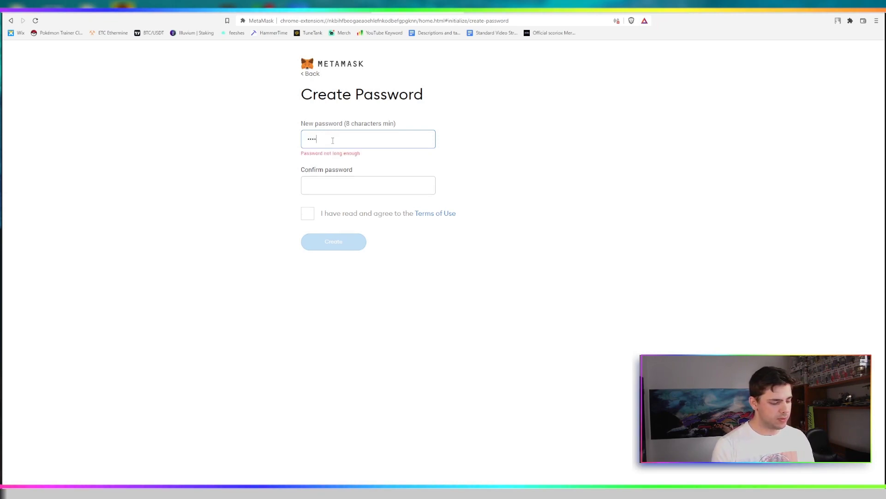
{"action": "type", "text": "••••••"}
{"action": "type", "text": "•"}
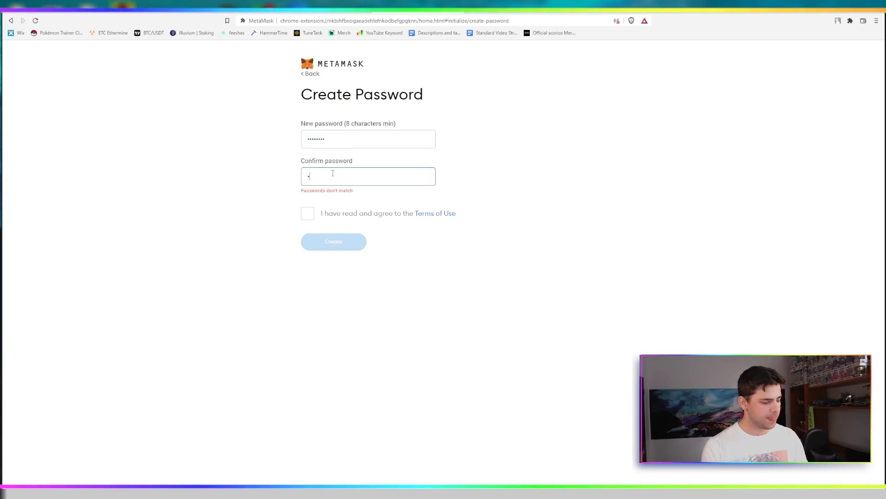
{"action": "type", "text": "•••••••"}
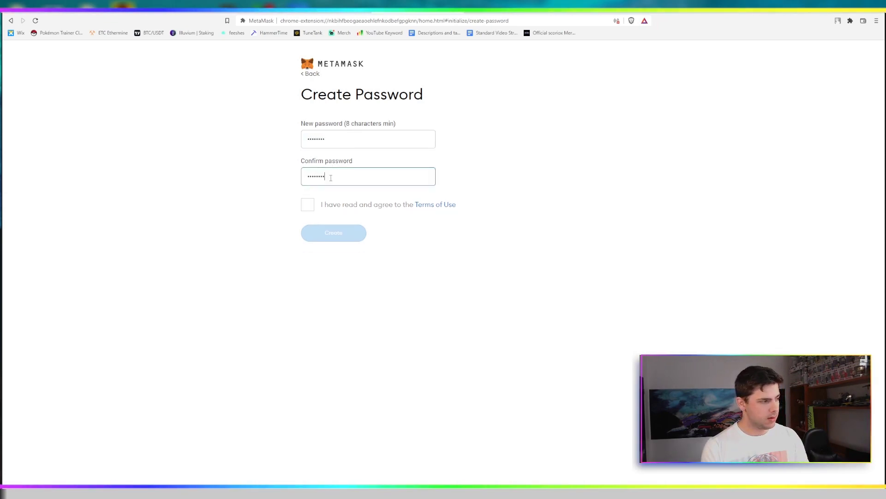
{"action": "left_click", "coordinate": [308, 205]}
{"action": "left_click", "coordinate": [320, 233]}
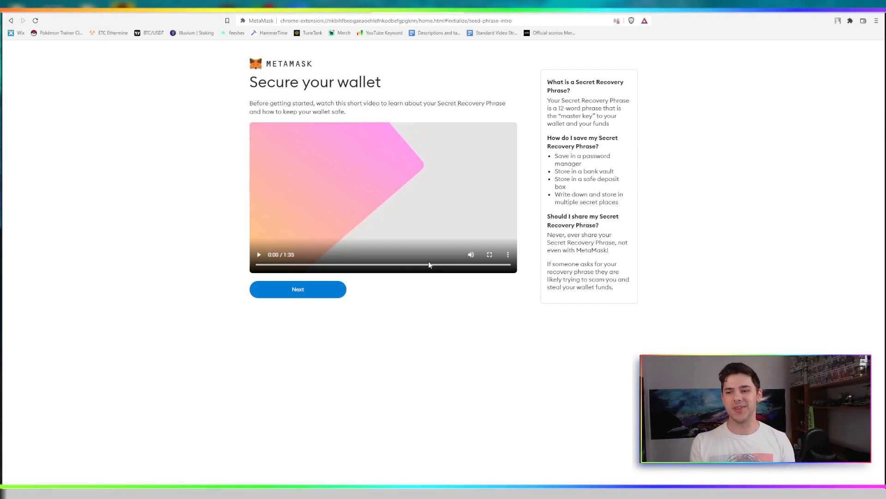
Step: Reveal the new Secret Recovery Phrase and save it to the notes file
{"action": "left_click", "coordinate": [321, 294]}
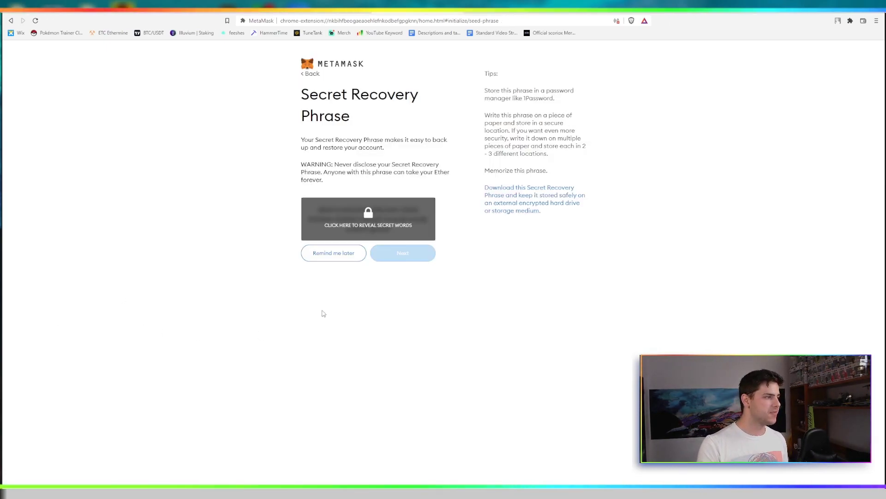
{"action": "left_click", "coordinate": [319, 210]}
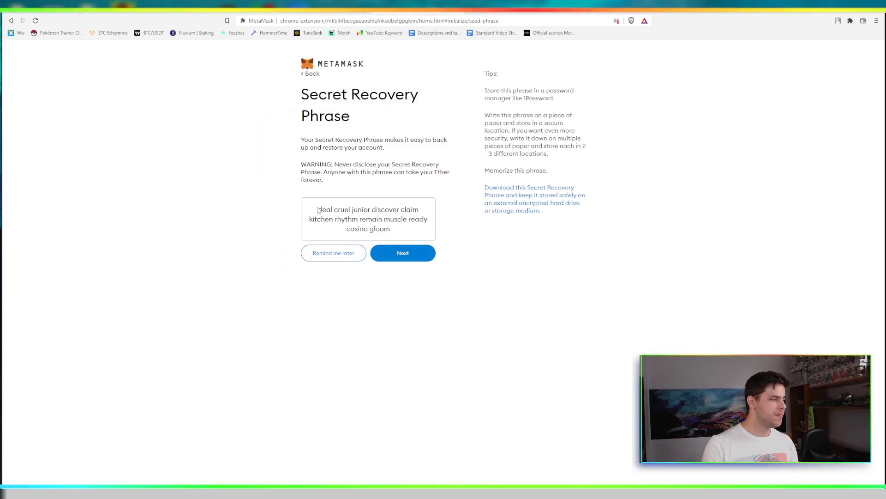
{"action": "left_click_drag", "start_coordinate": [319, 210], "coordinate": [391, 230]}
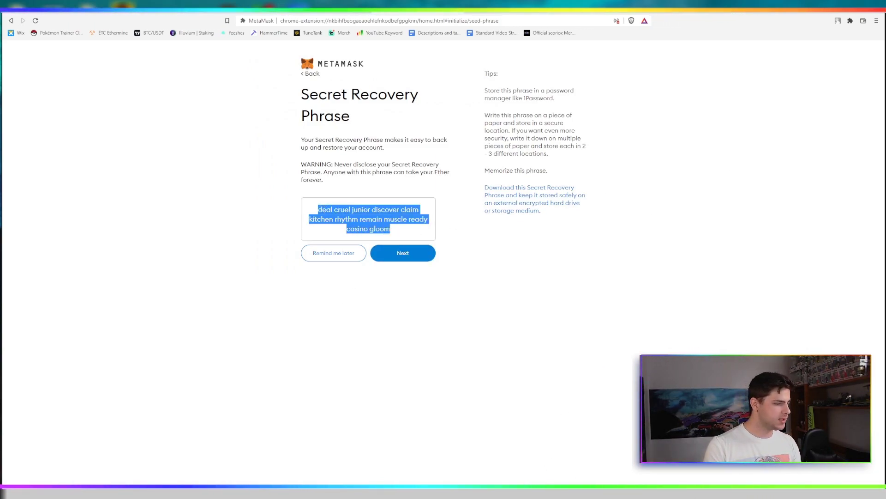
{"action": "key", "text": "alt+Tab"}
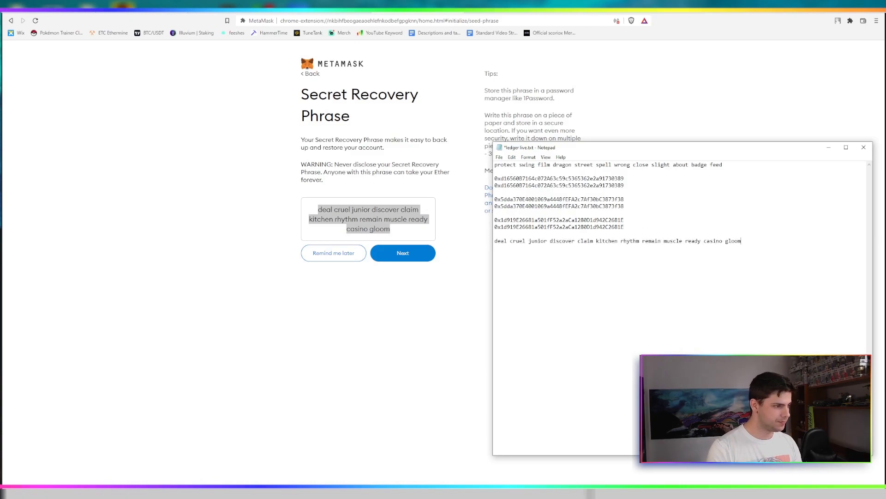
{"action": "left_click", "coordinate": [410, 286]}
{"action": "left_click", "coordinate": [408, 257]}
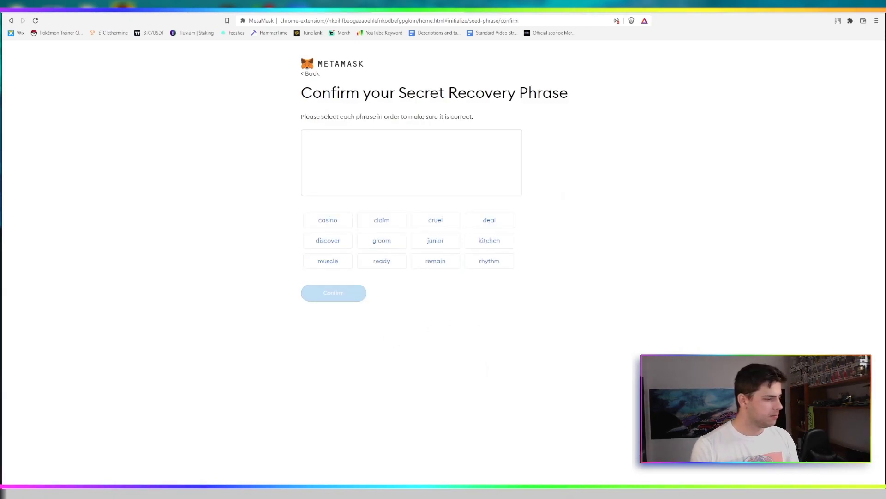
Step: Pick the remaining recovery phrase words in order from the notes and confirm
{"action": "key", "text": "alt+Tab"}
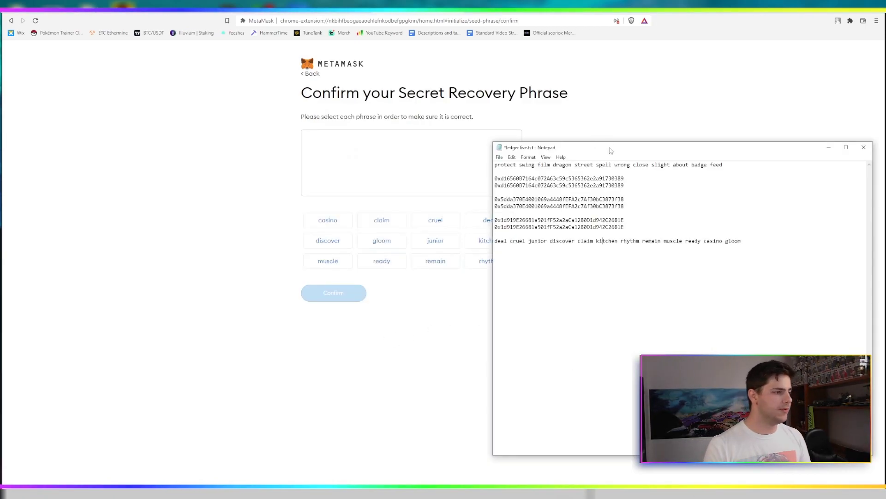
{"action": "key", "text": "alt+Tab"}
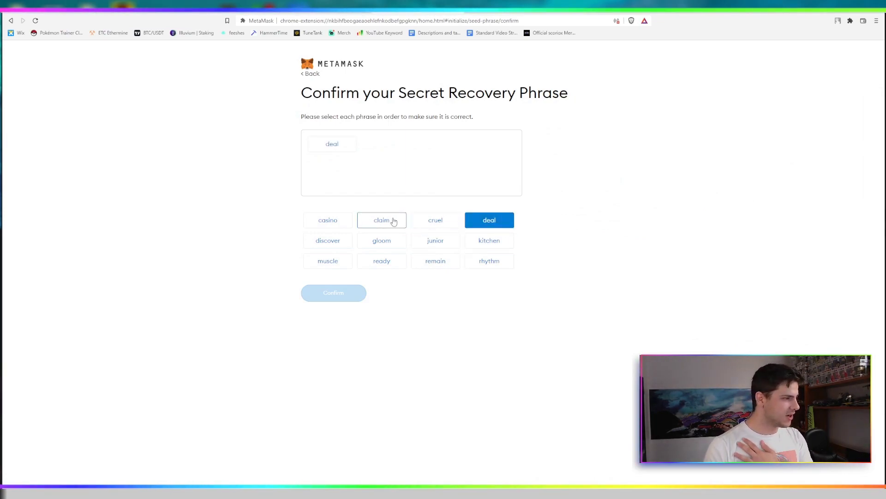
{"action": "left_click", "coordinate": [449, 222]}
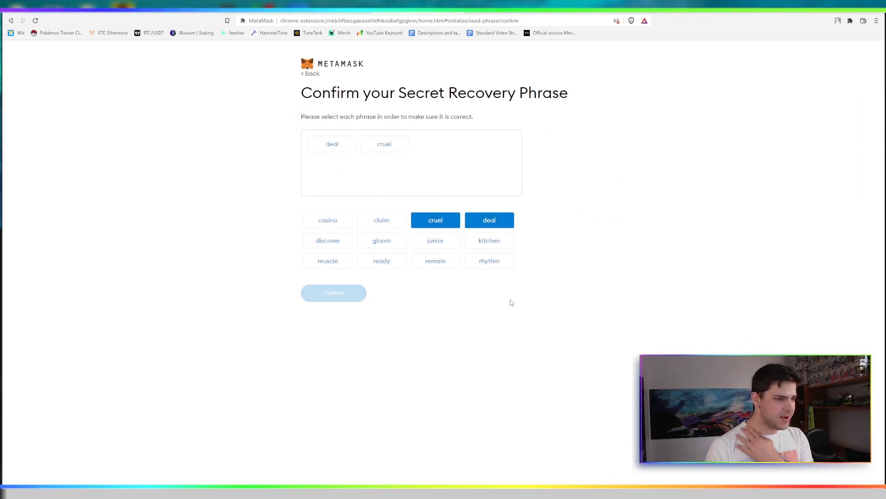
{"action": "left_click", "coordinate": [438, 240]}
{"action": "left_click", "coordinate": [328, 241]}
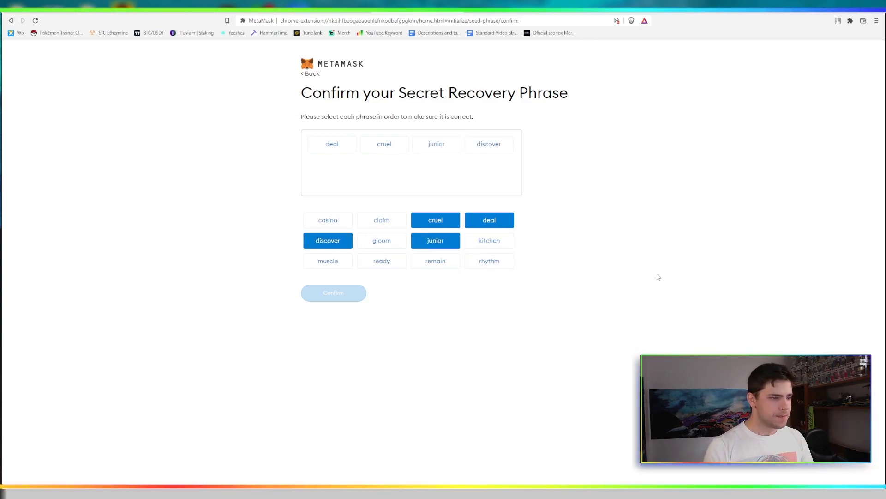
{"action": "left_click", "coordinate": [380, 222]}
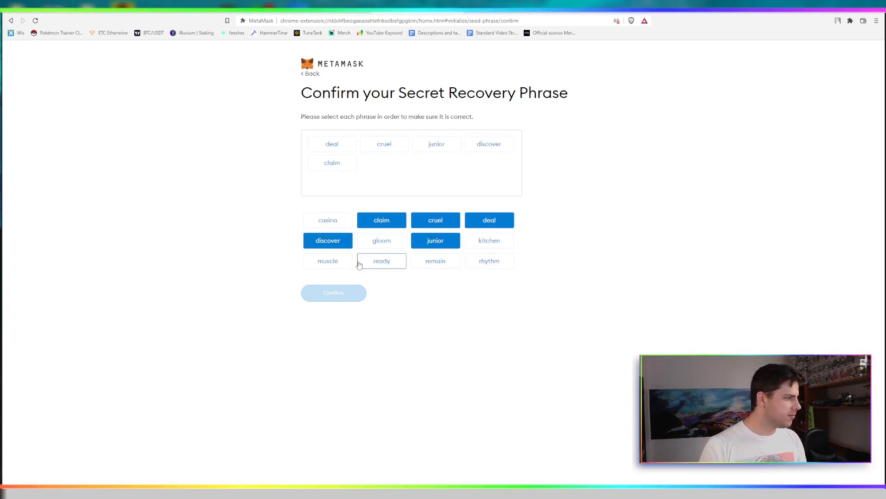
{"action": "left_click", "coordinate": [500, 237]}
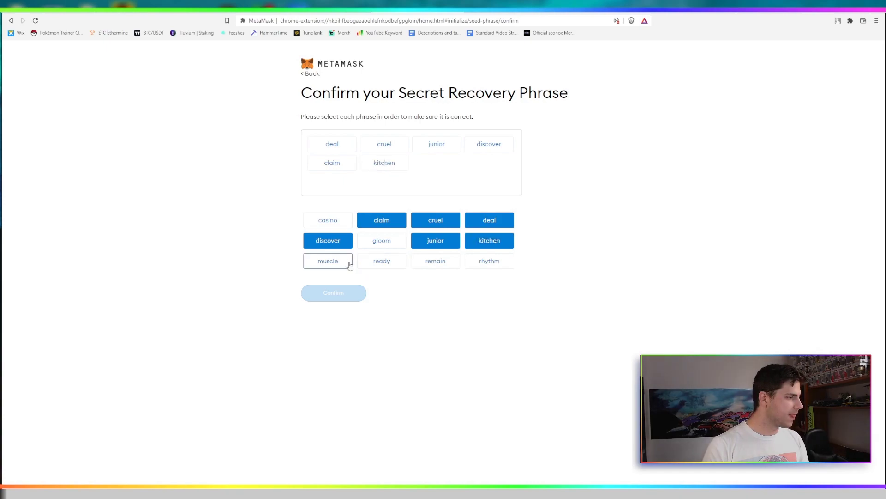
{"action": "left_click", "coordinate": [482, 262]}
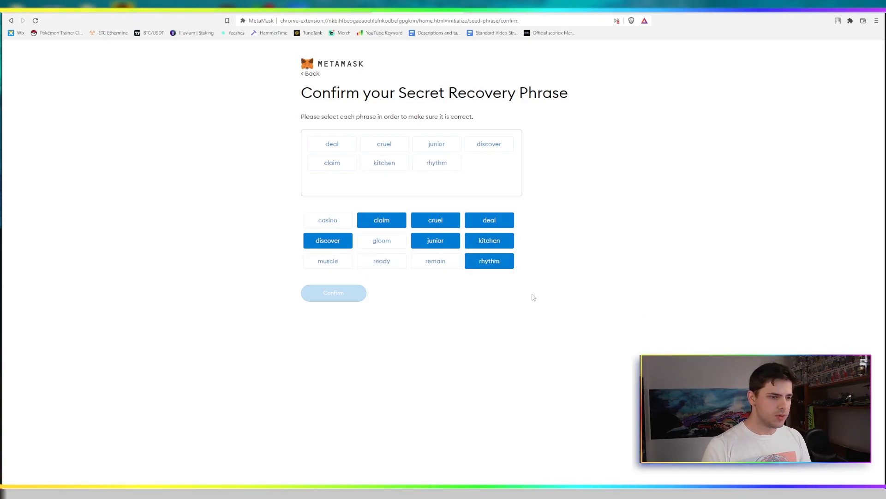
{"action": "left_click", "coordinate": [425, 264]}
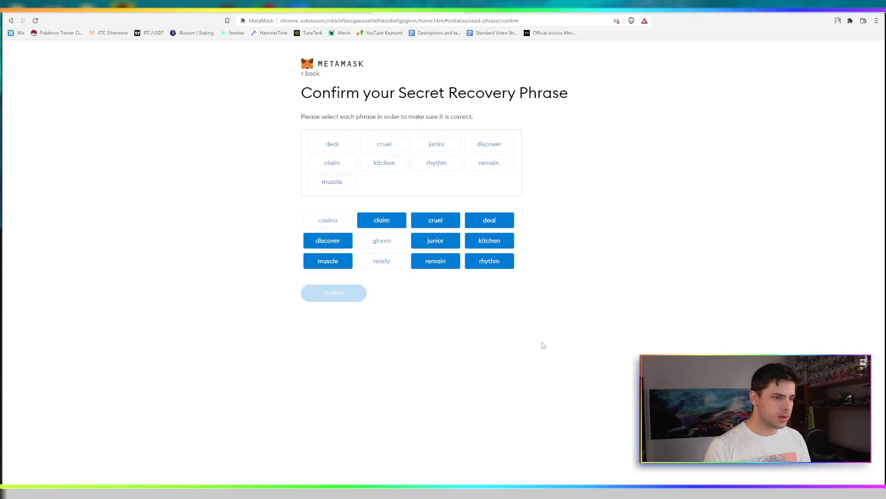
{"action": "left_click", "coordinate": [382, 261]}
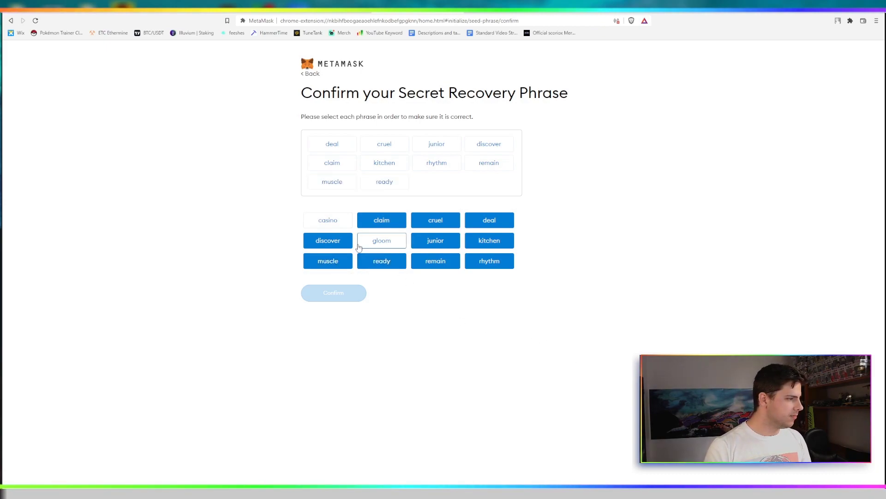
{"action": "left_click", "coordinate": [327, 219]}
{"action": "left_click", "coordinate": [382, 240]}
{"action": "left_click", "coordinate": [333, 293]}
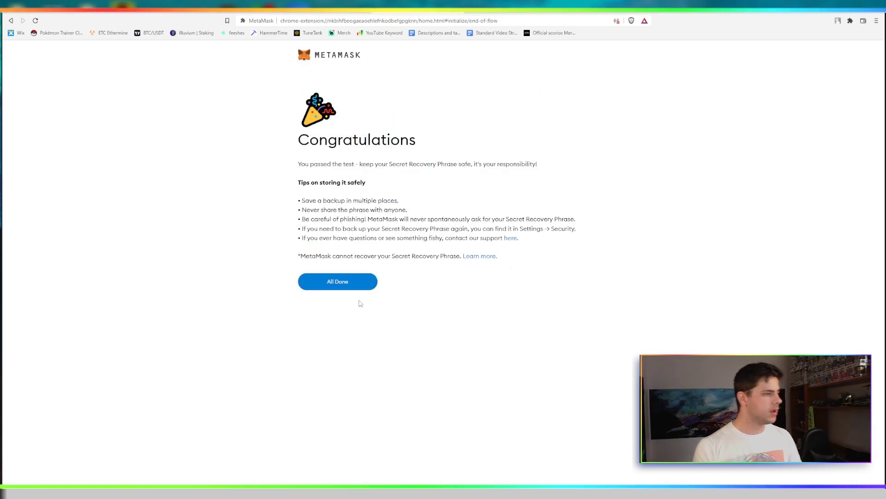
Step: Finish setup, dismiss What's new, and start connecting a Ledger hardware wallet from the account menu
{"action": "left_click", "coordinate": [353, 283]}
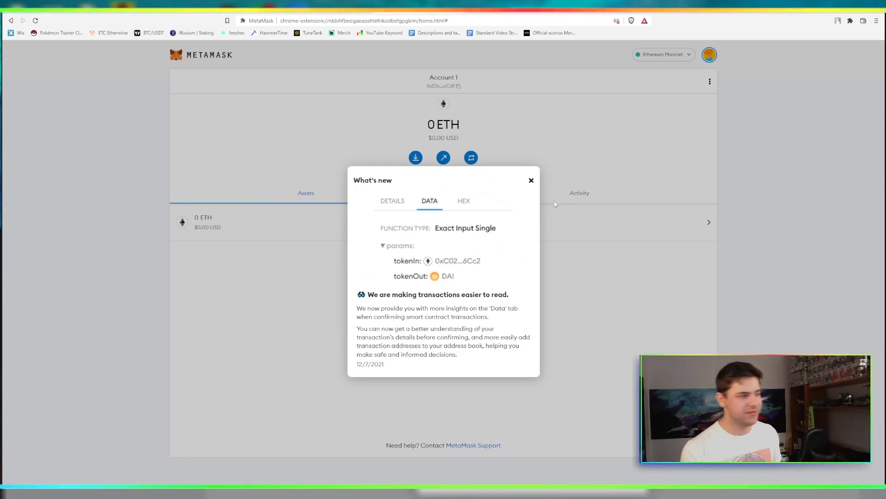
{"action": "left_click", "coordinate": [531, 180]}
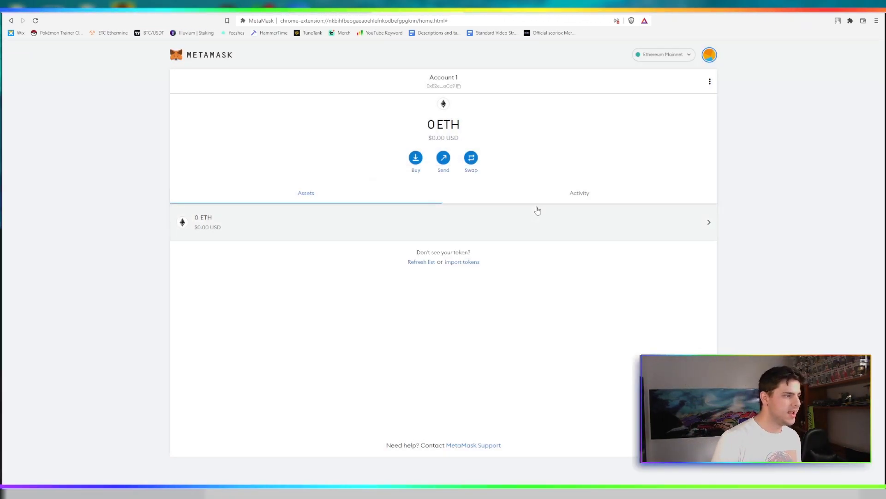
{"action": "left_click", "coordinate": [706, 56]}
{"action": "left_click", "coordinate": [663, 173]}
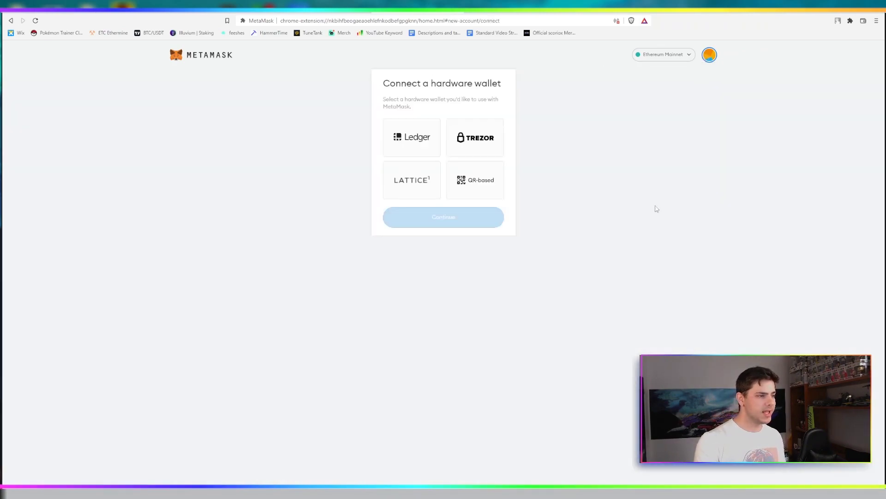
{"action": "left_click", "coordinate": [406, 149]}
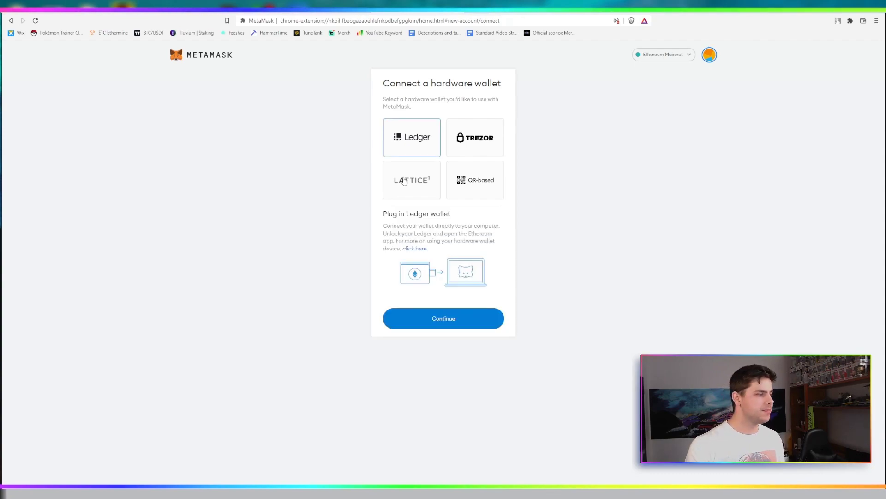
{"action": "left_click", "coordinate": [455, 319]}
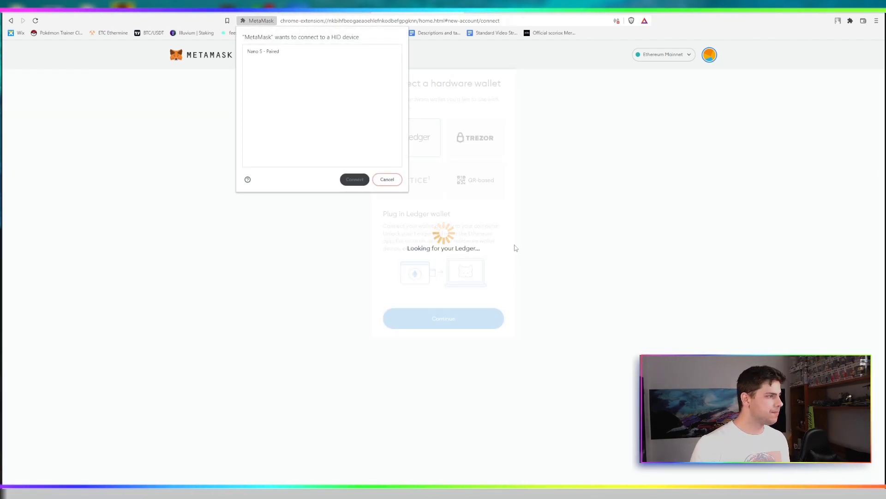
Step: Connect the paired Nano S, retry after the error, and page through the listed Ledger accounts
{"action": "left_click", "coordinate": [282, 52]}
{"action": "left_click", "coordinate": [354, 179]}
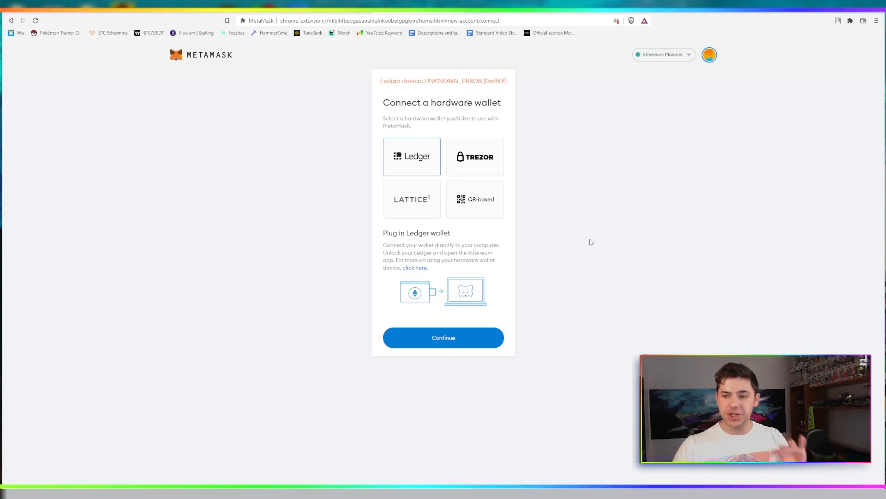
{"action": "left_click", "coordinate": [444, 339]}
{"action": "left_click", "coordinate": [256, 53]}
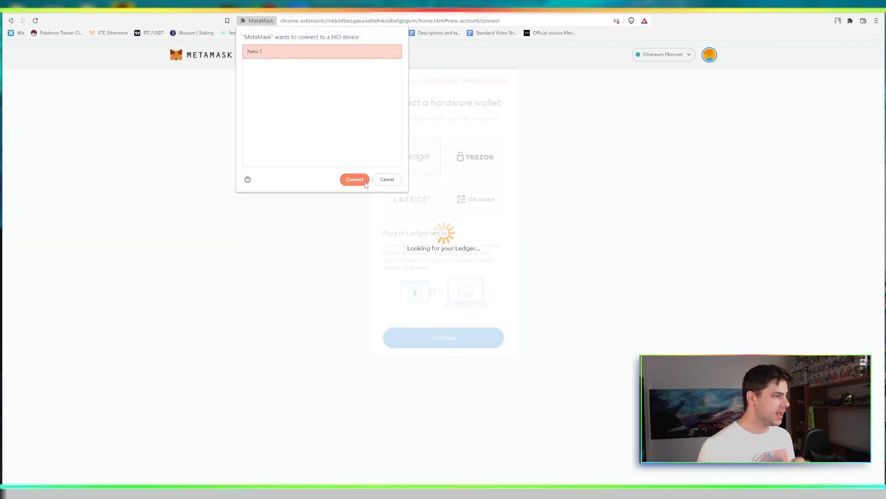
{"action": "left_click", "coordinate": [354, 179]}
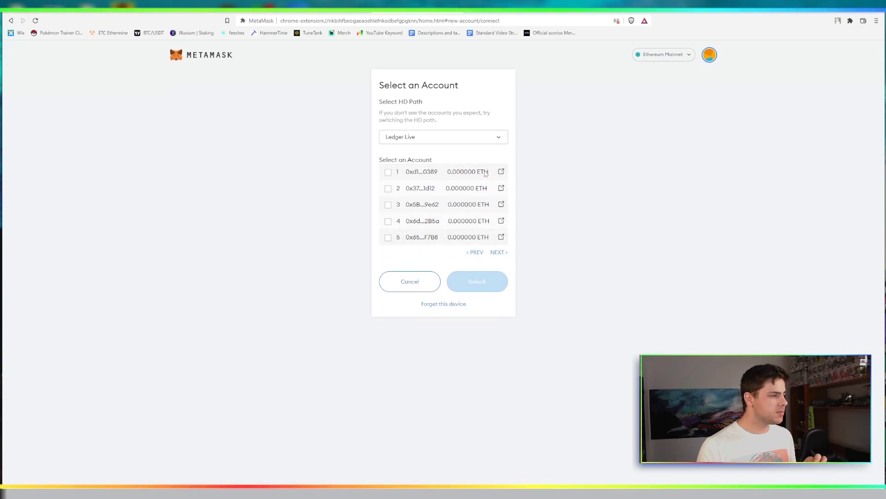
{"action": "left_click", "coordinate": [502, 253]}
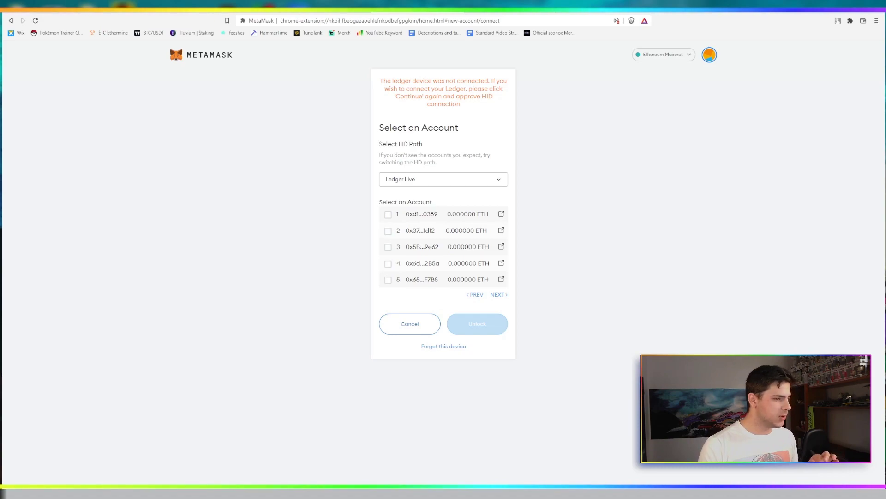
Step: Bring the saved-addresses note into view, then switch the HD path to BIP44 Standard
{"action": "left_click_drag", "start_coordinate": [885, 106], "coordinate": [650, 107]}
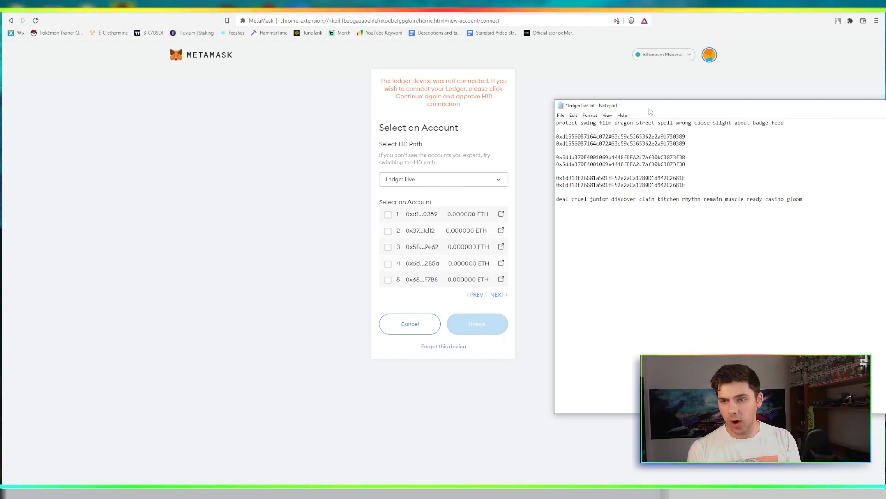
{"action": "left_click", "coordinate": [530, 128]}
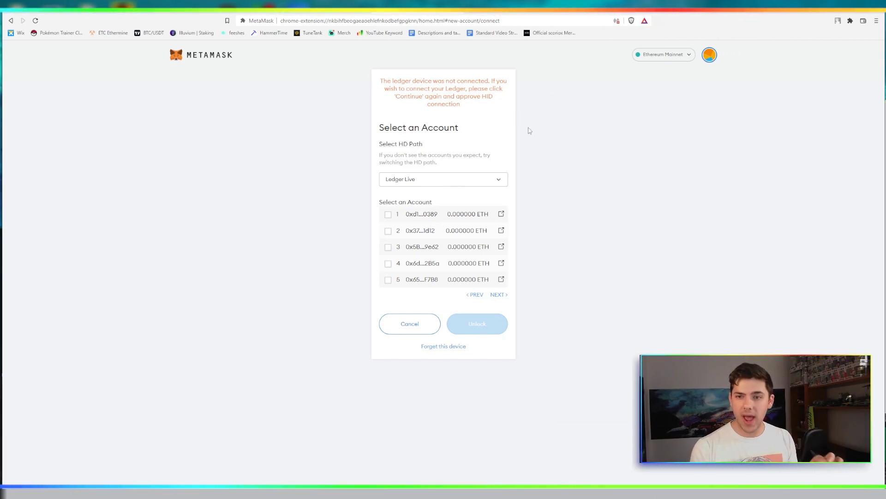
{"action": "left_click", "coordinate": [429, 182]}
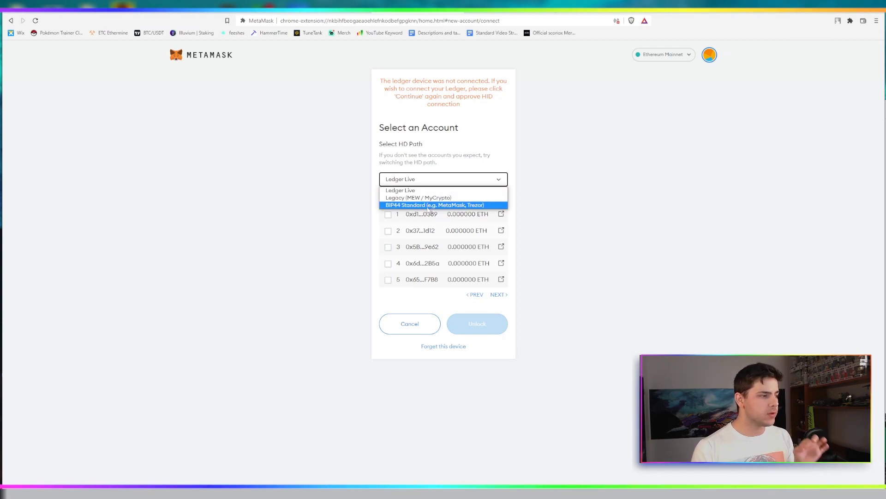
{"action": "left_click", "coordinate": [429, 205]}
Step: Reconnect the Nano S and place the saved-addresses note beside the account list for comparison
{"action": "left_click", "coordinate": [268, 52]}
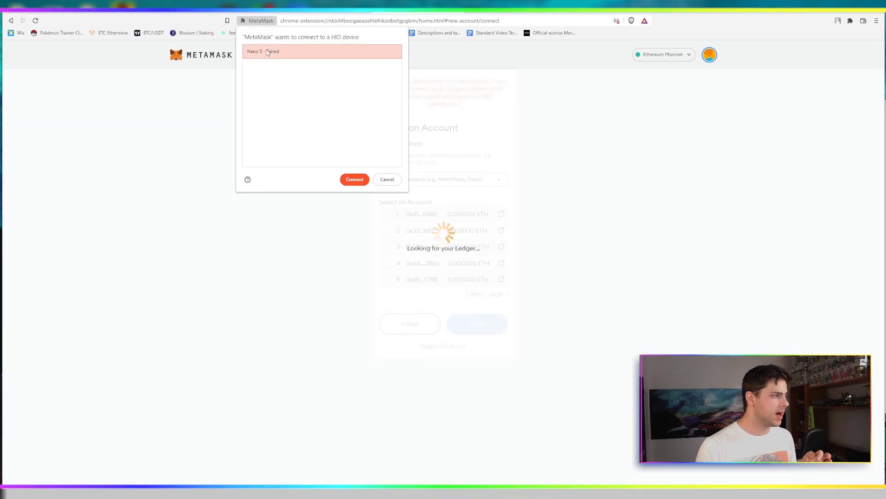
{"action": "left_click", "coordinate": [366, 181]}
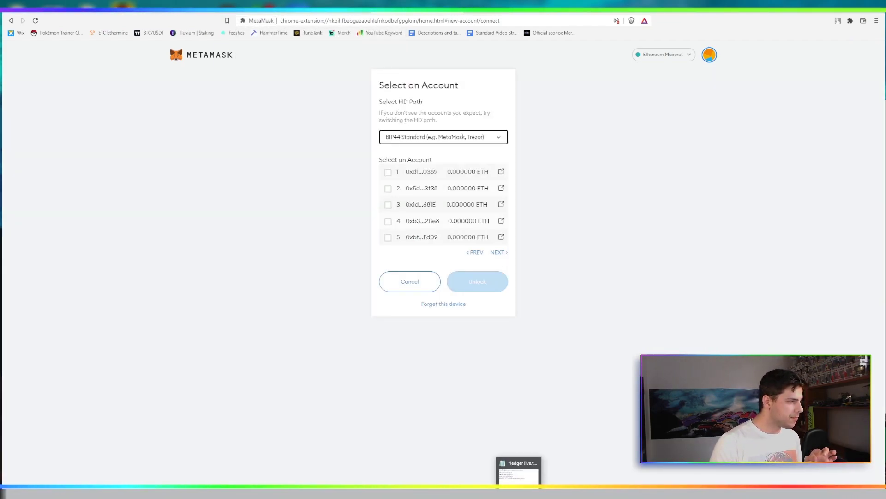
{"action": "left_click", "coordinate": [517, 468]}
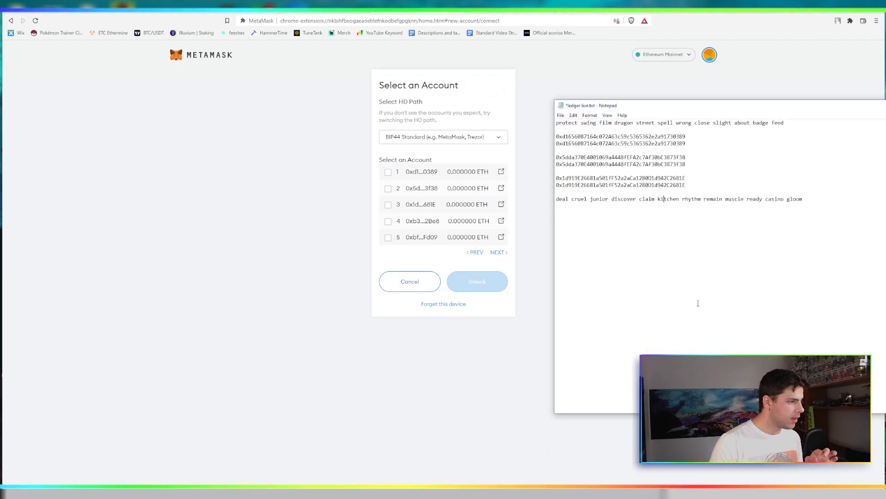
{"action": "left_click_drag", "start_coordinate": [715, 107], "coordinate": [690, 107]}
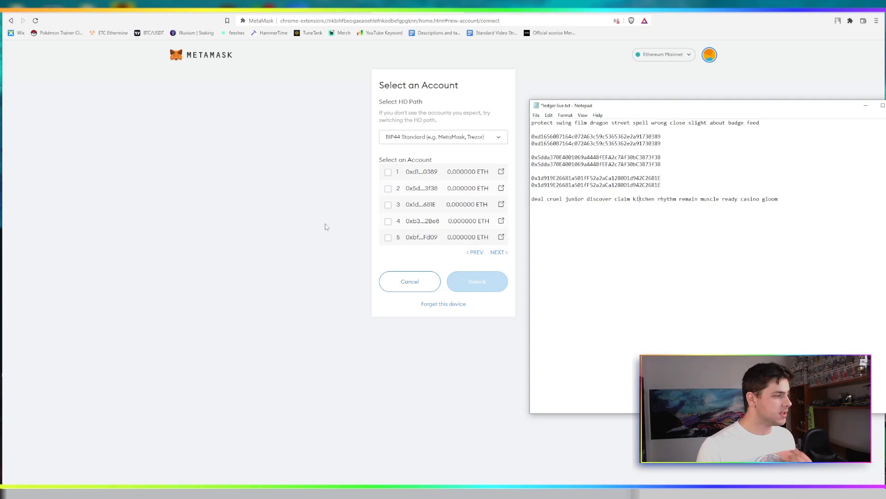
Step: Unlock Ledger accounts 1–3 into the wallet, then switch to Ledger 2 and back to Ledger 1
{"action": "left_click", "coordinate": [389, 173]}
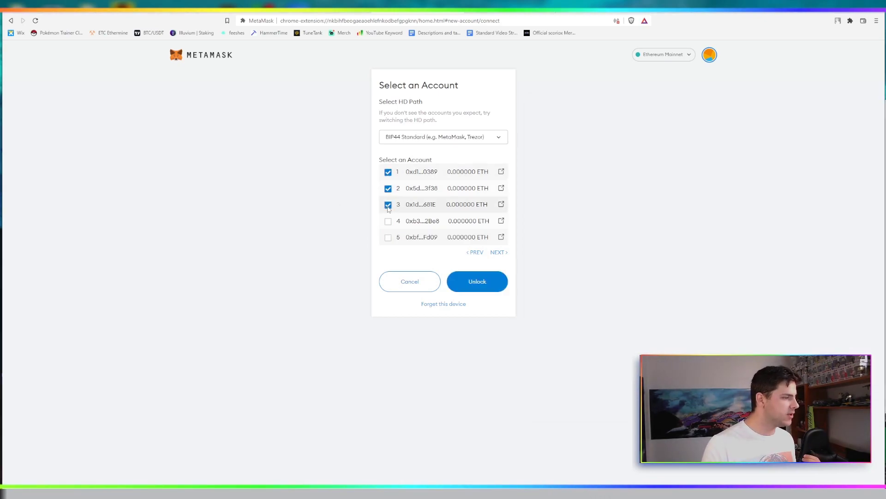
{"action": "left_click", "coordinate": [501, 284]}
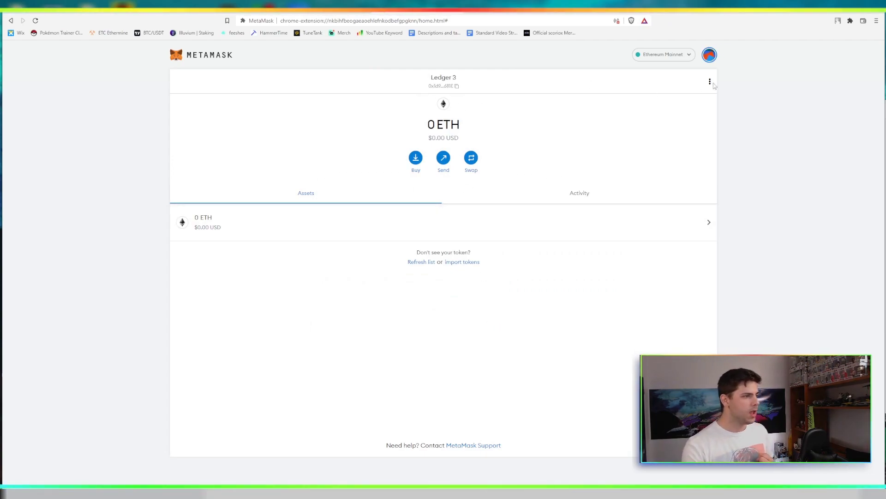
{"action": "left_click", "coordinate": [710, 55]}
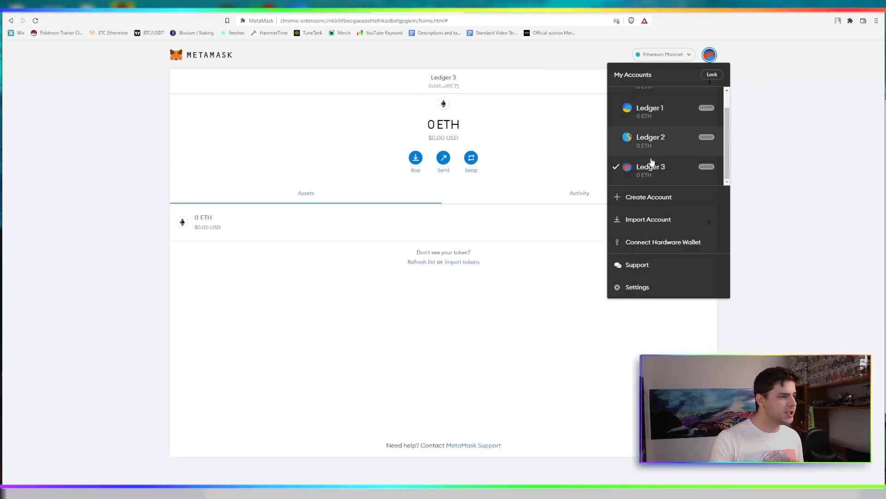
{"action": "left_click", "coordinate": [649, 137]}
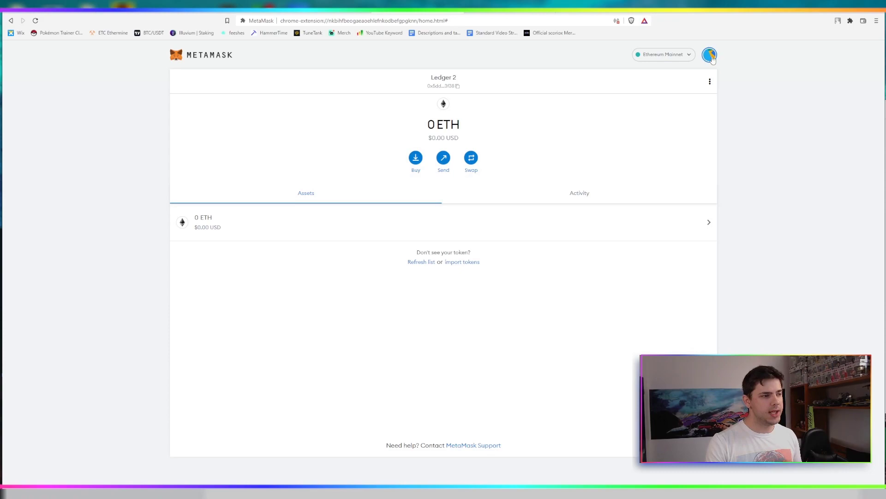
{"action": "left_click", "coordinate": [709, 55]}
{"action": "left_click", "coordinate": [663, 128]}
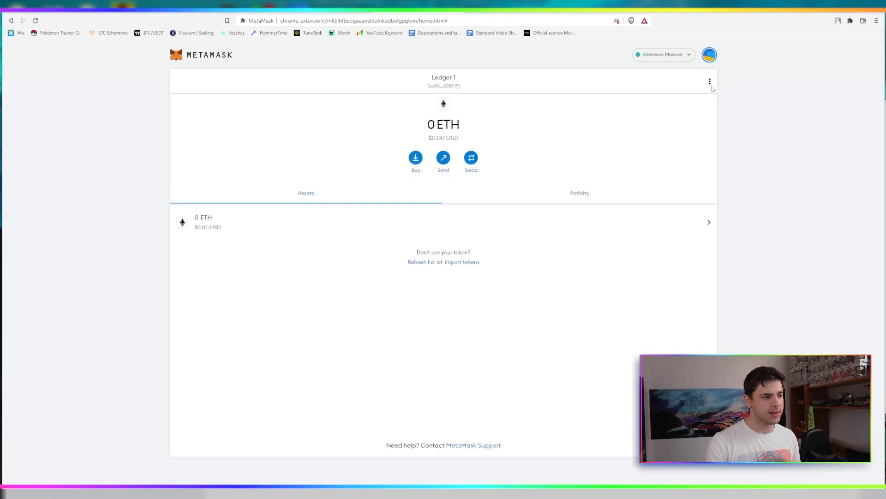
{"action": "left_click", "coordinate": [708, 56]}
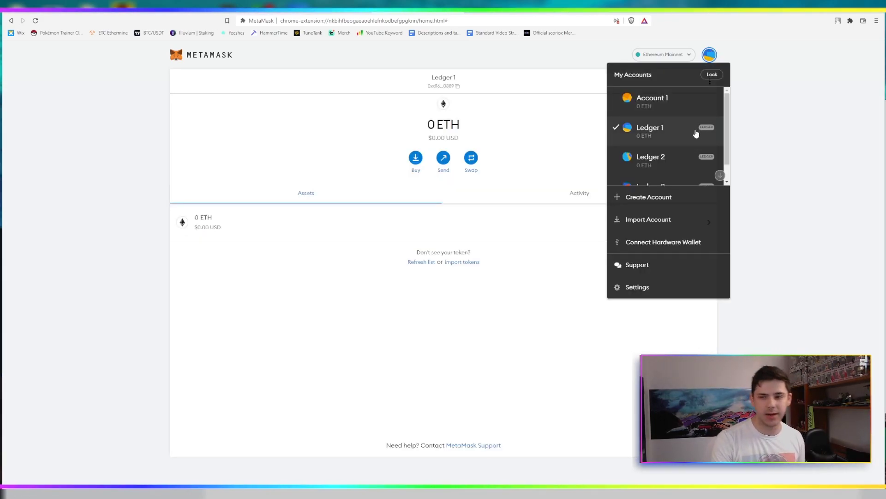